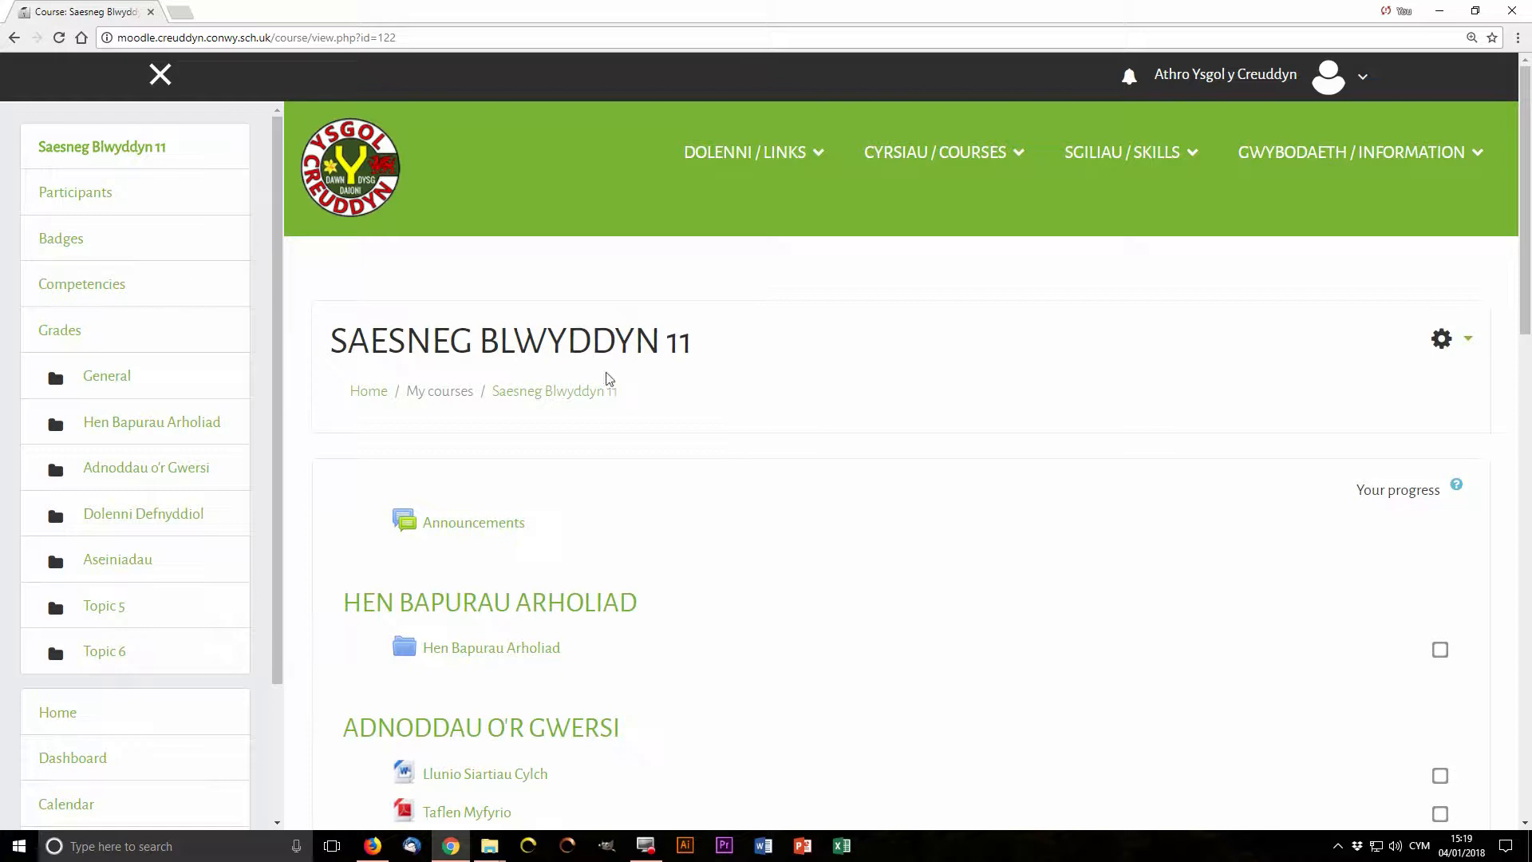
Step: Open the assignment "Cyflwyno'r gwaith ar Gareth Bale" under Aseiniadau and go to its grading page
scroll(672, 433, "down", 9)
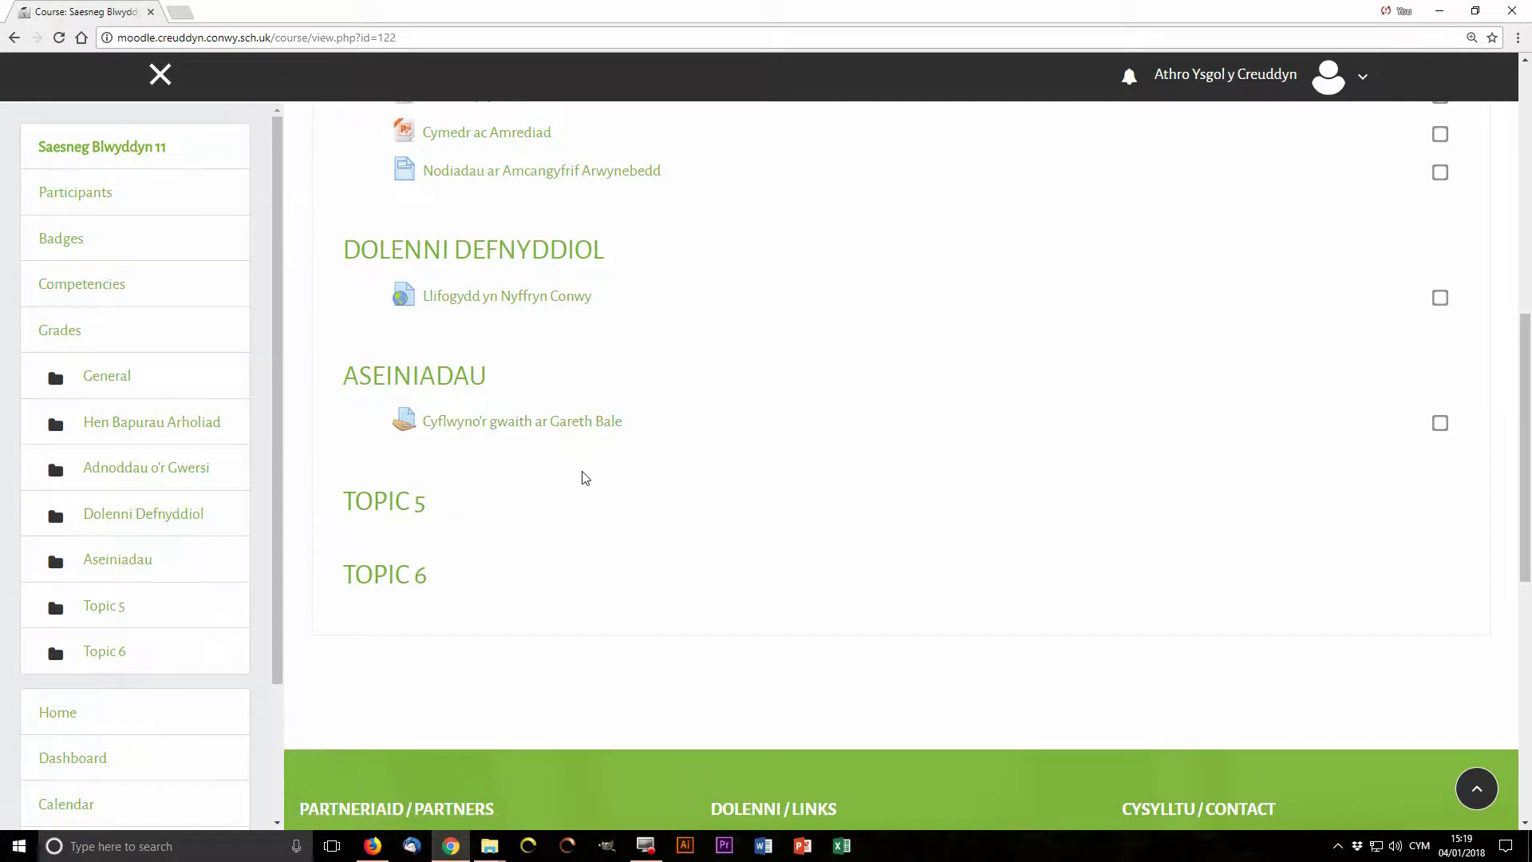
left_click(572, 428)
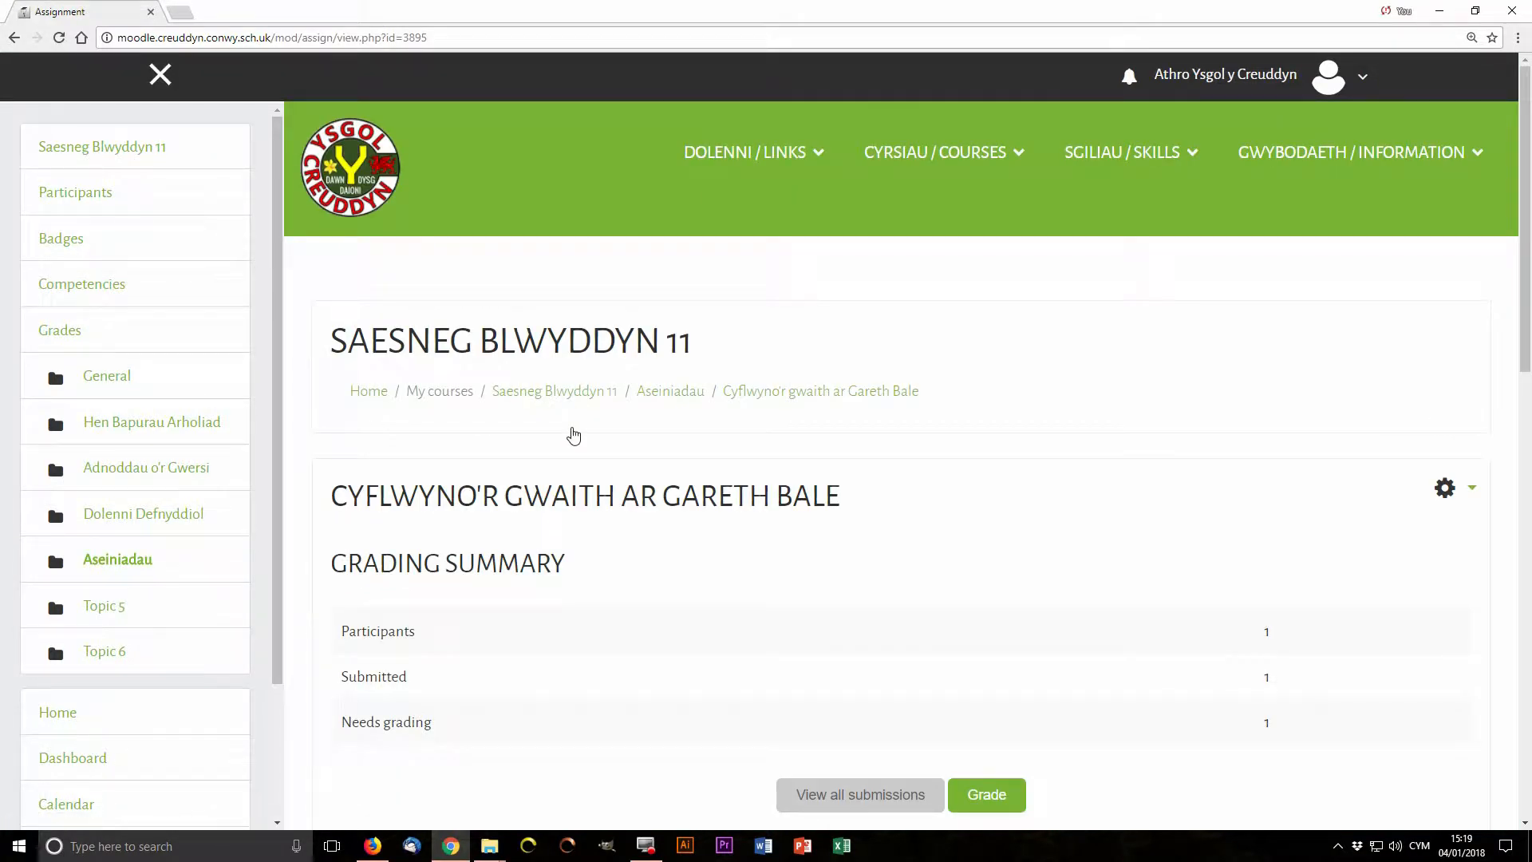
scroll(573, 434, "down", 1)
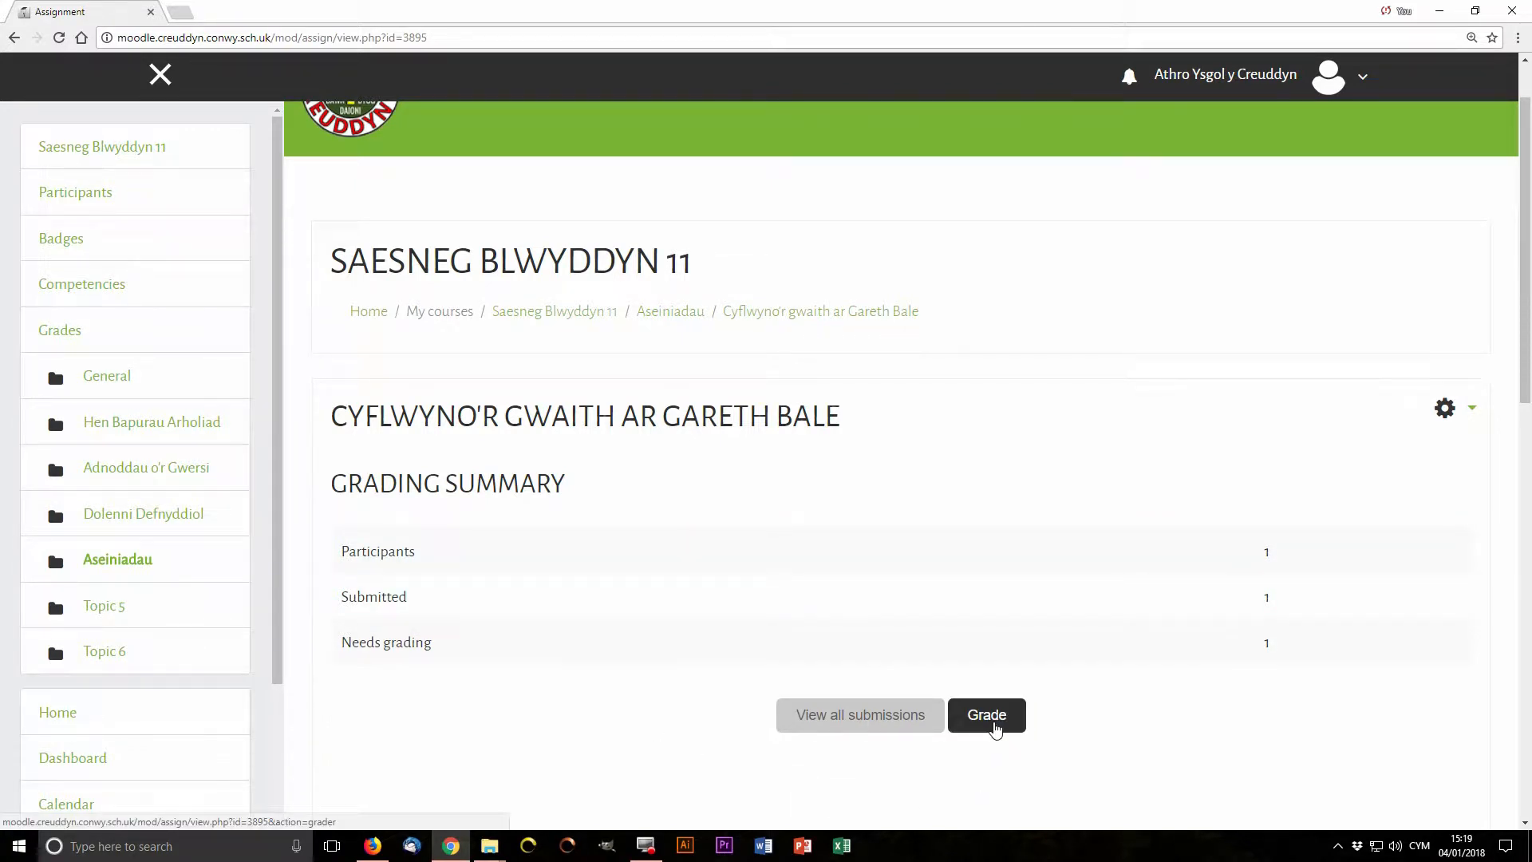
left_click(995, 728)
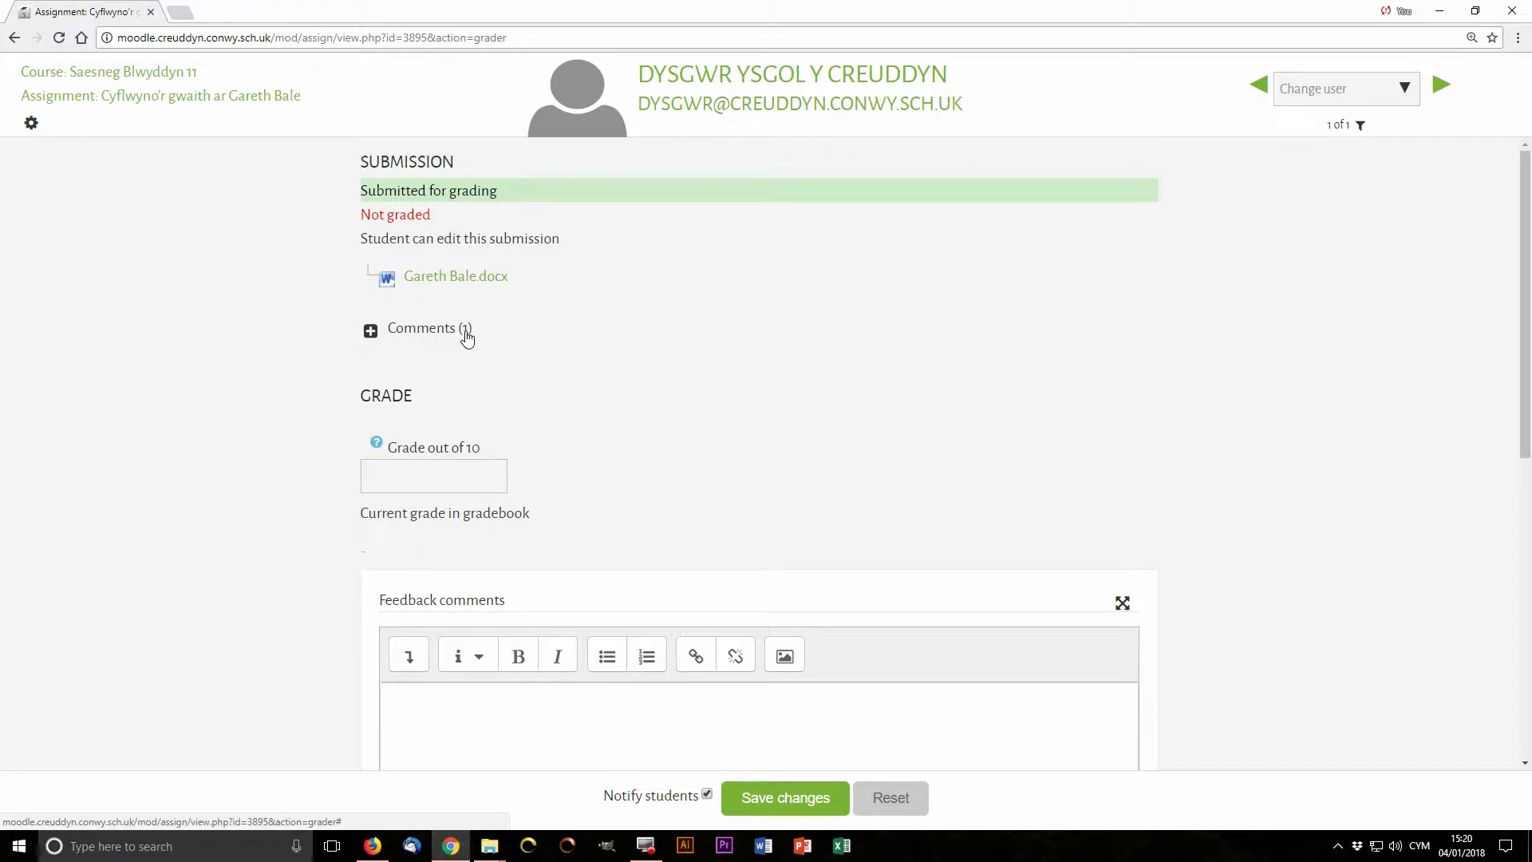
Step: Examine the student's submission comment, the grade field, and the feedback comments and feedback files areas of the grading page
left_click(370, 332)
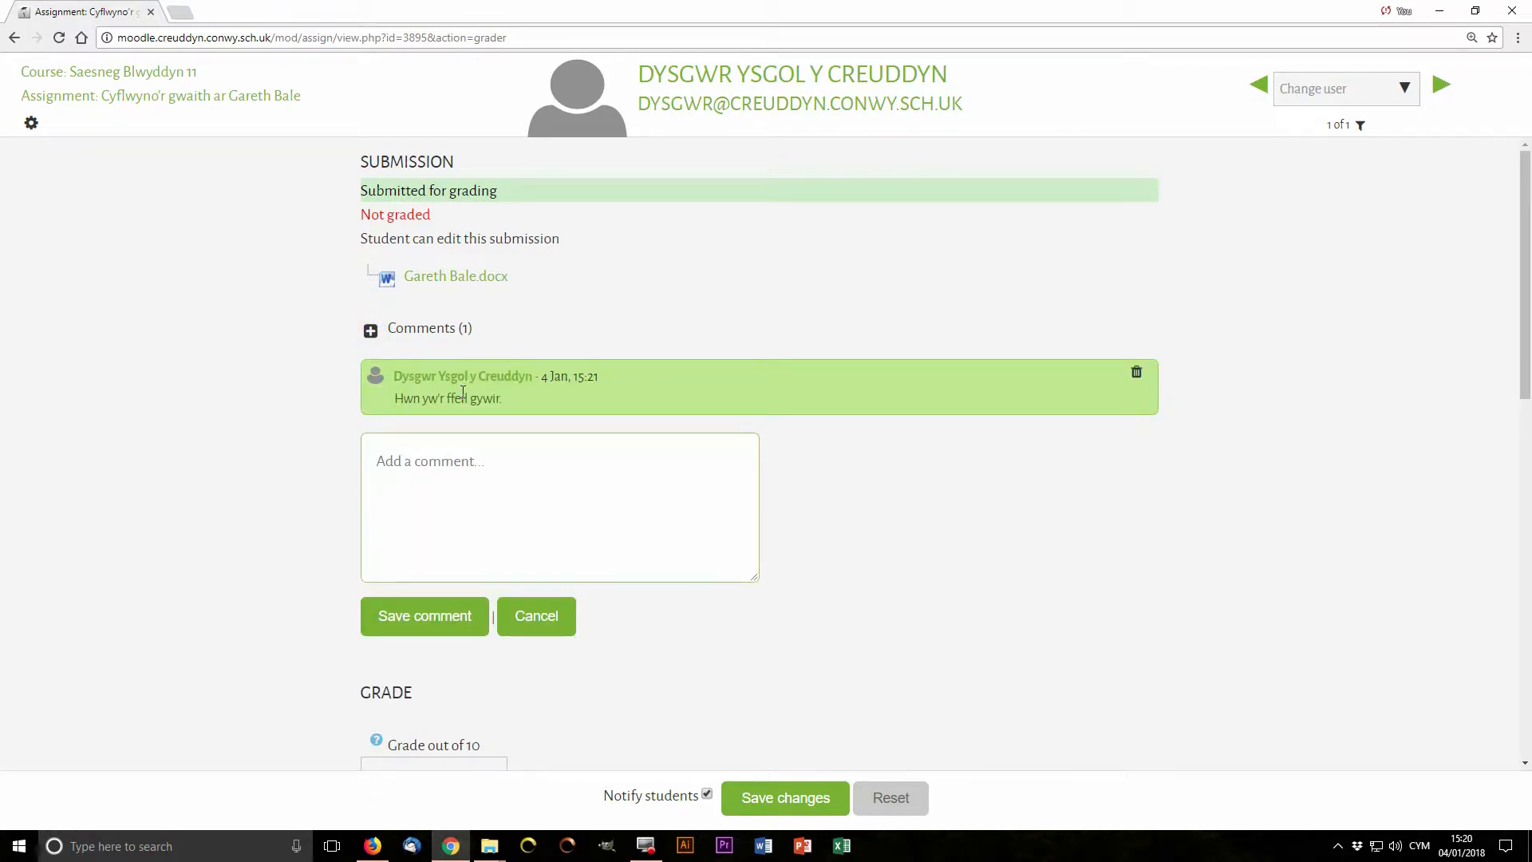
left_click(370, 331)
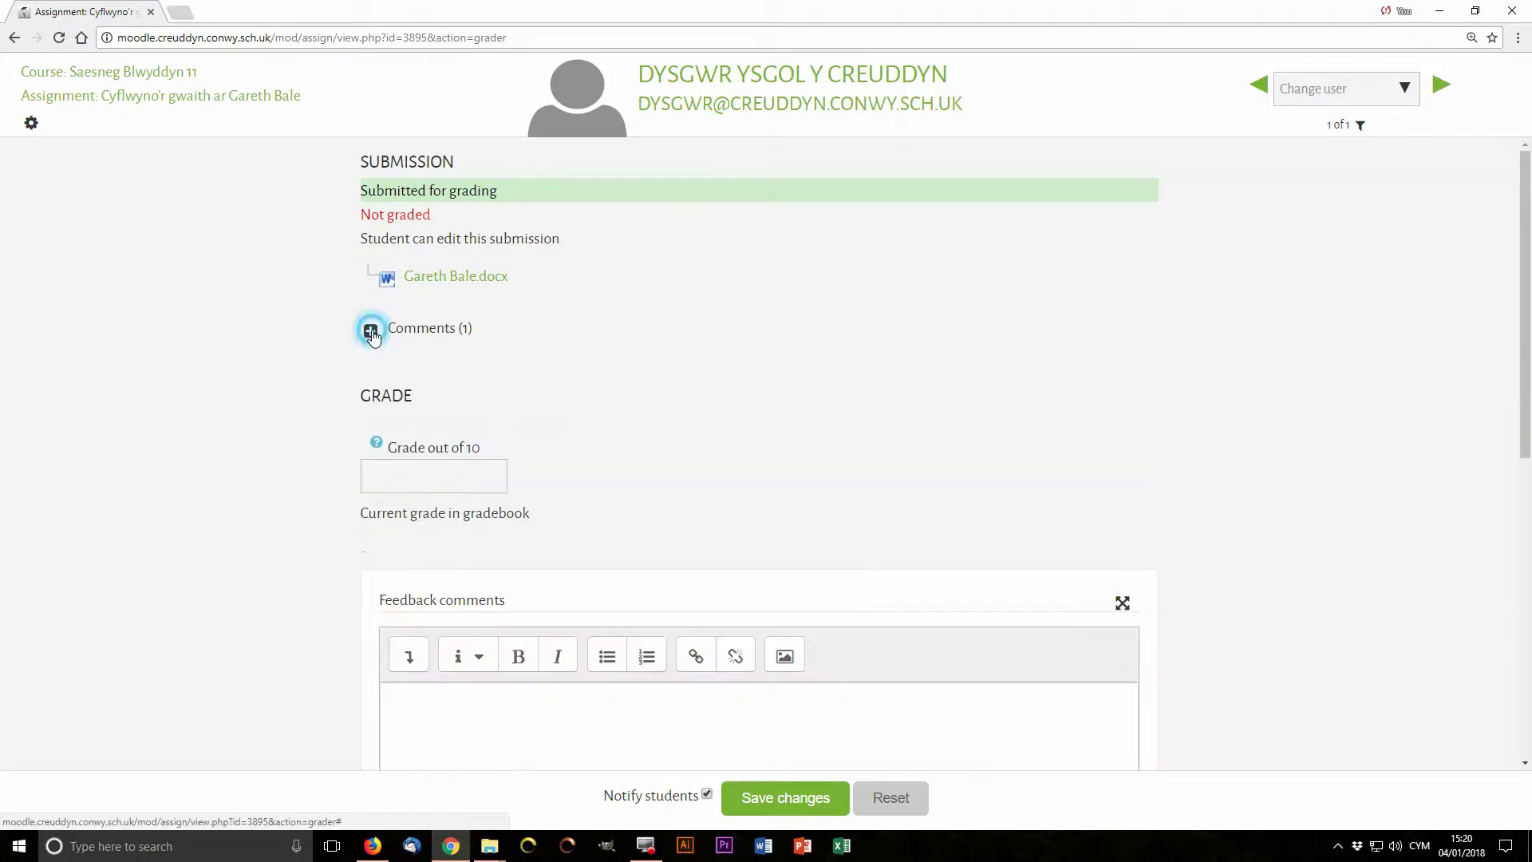
scroll(315, 350, "down", 2)
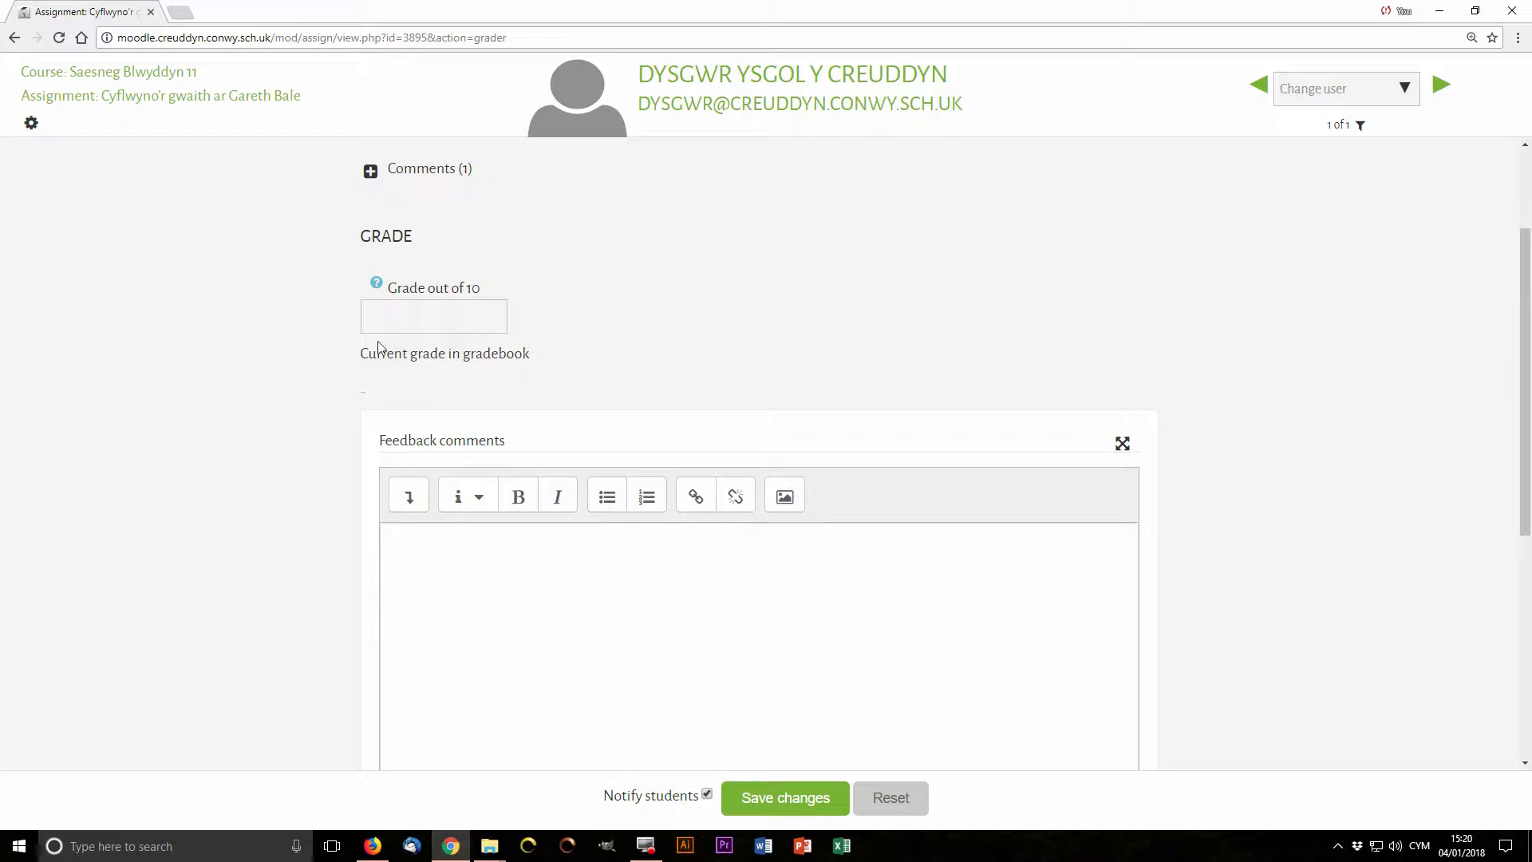
left_click(415, 318)
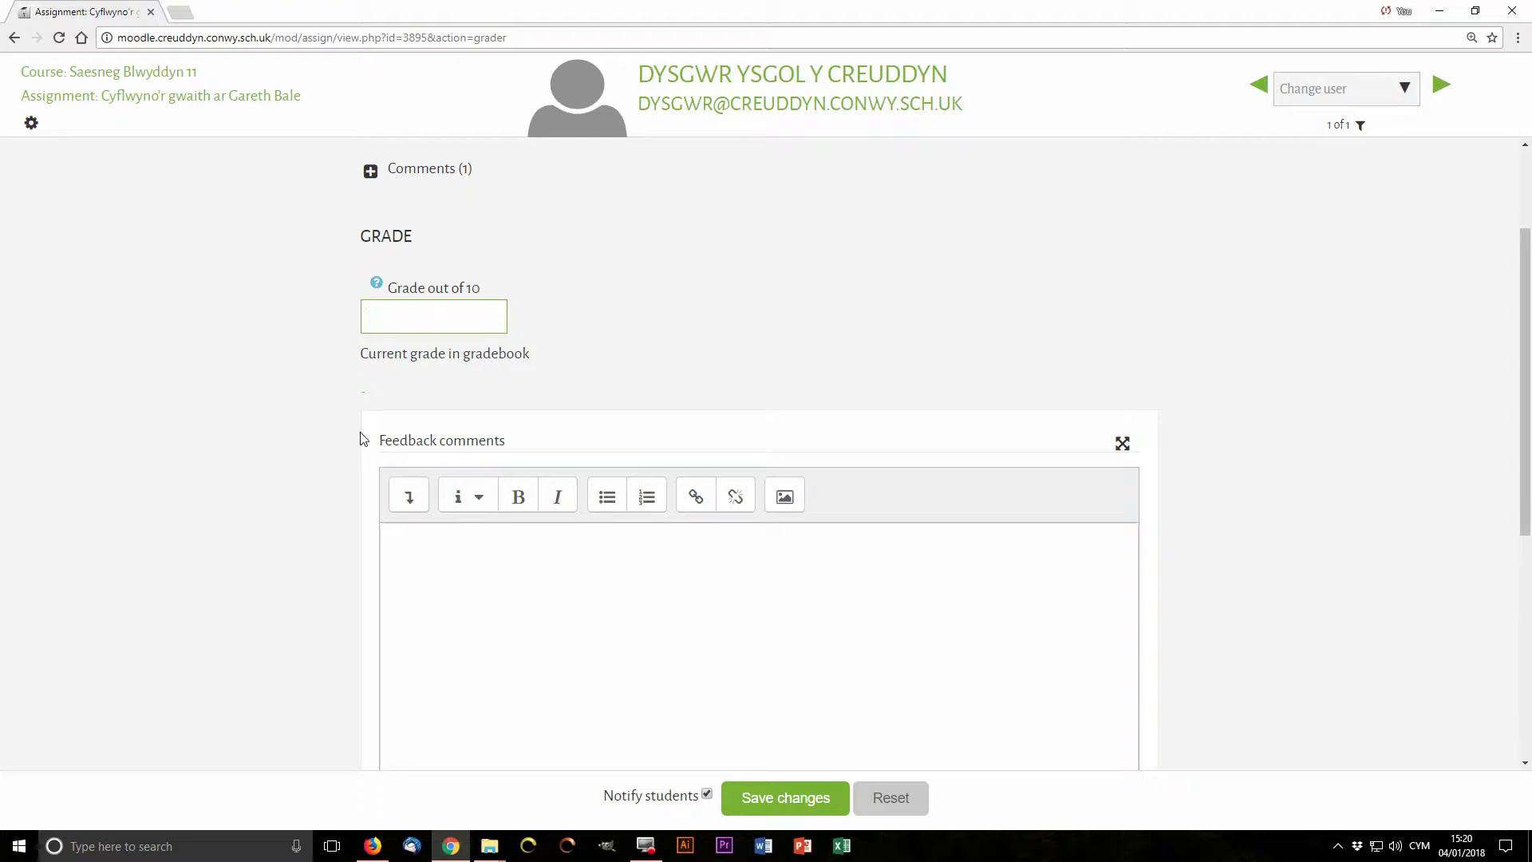
scroll(360, 438, "down", 3)
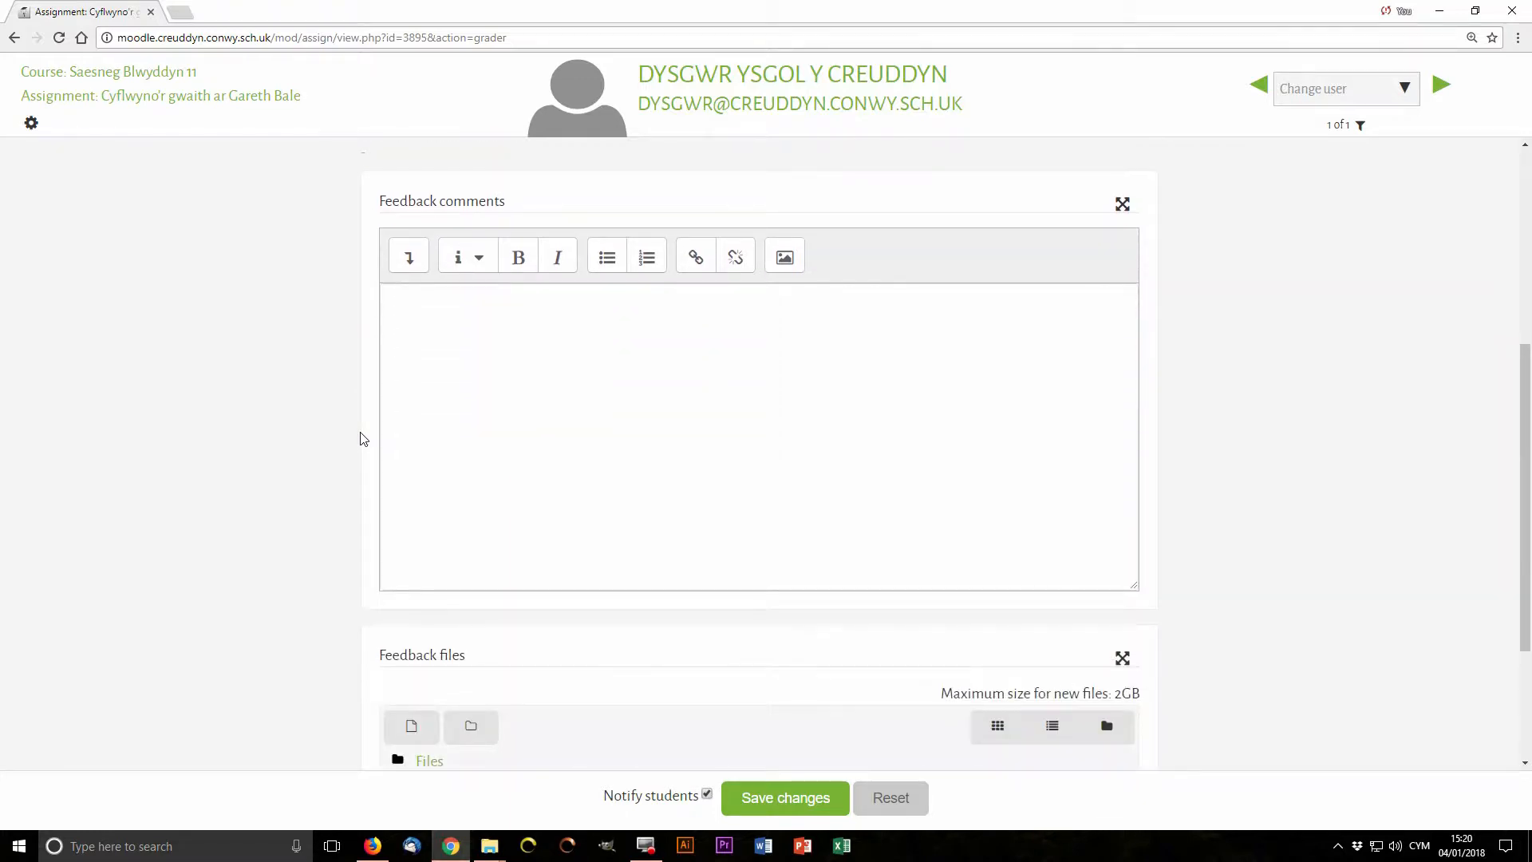
left_click(466, 395)
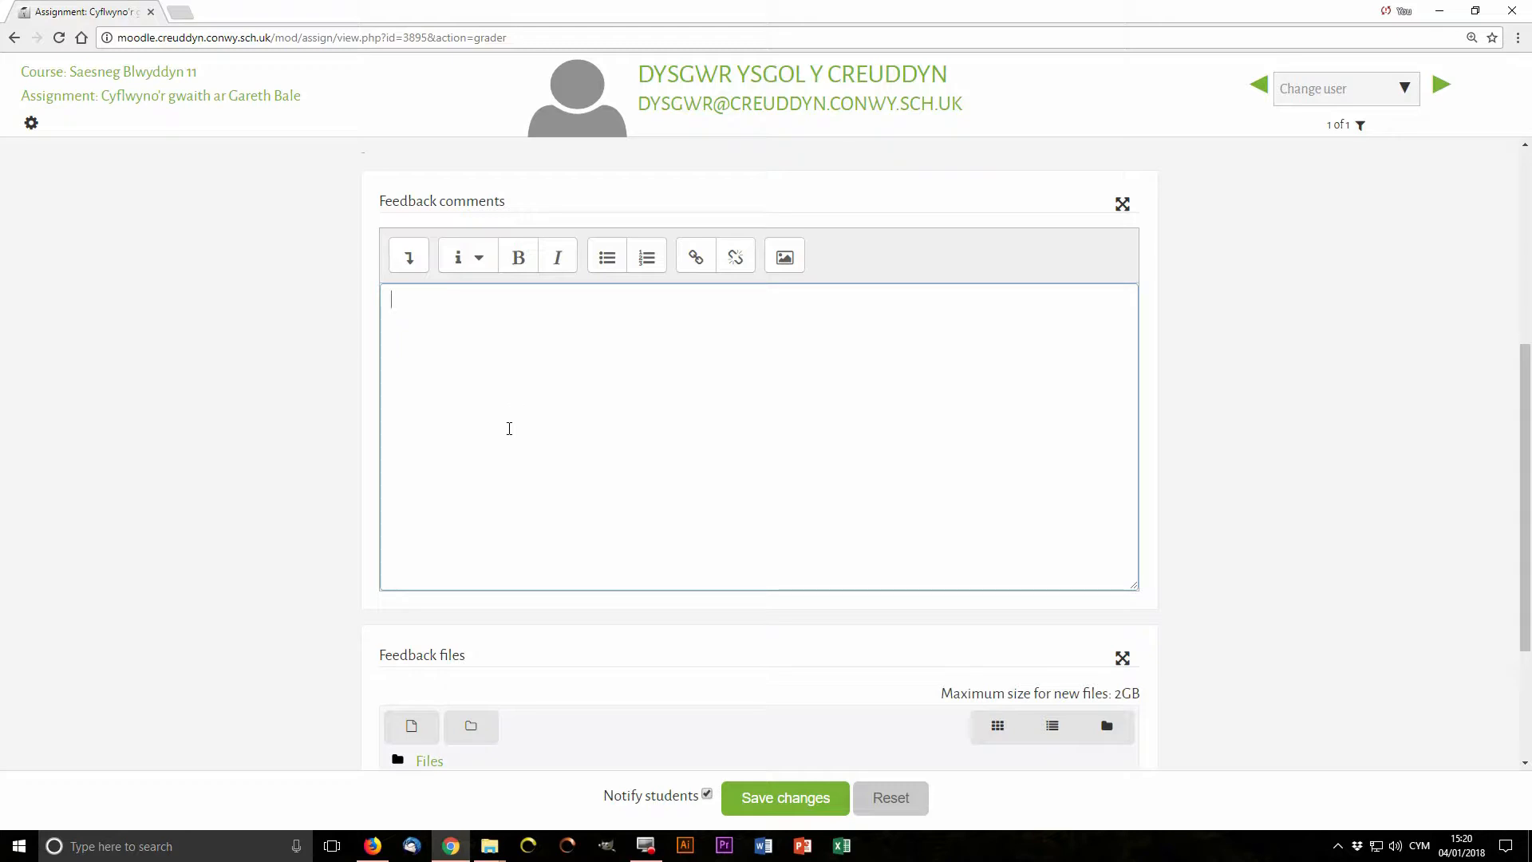
scroll(509, 428, "down", 3)
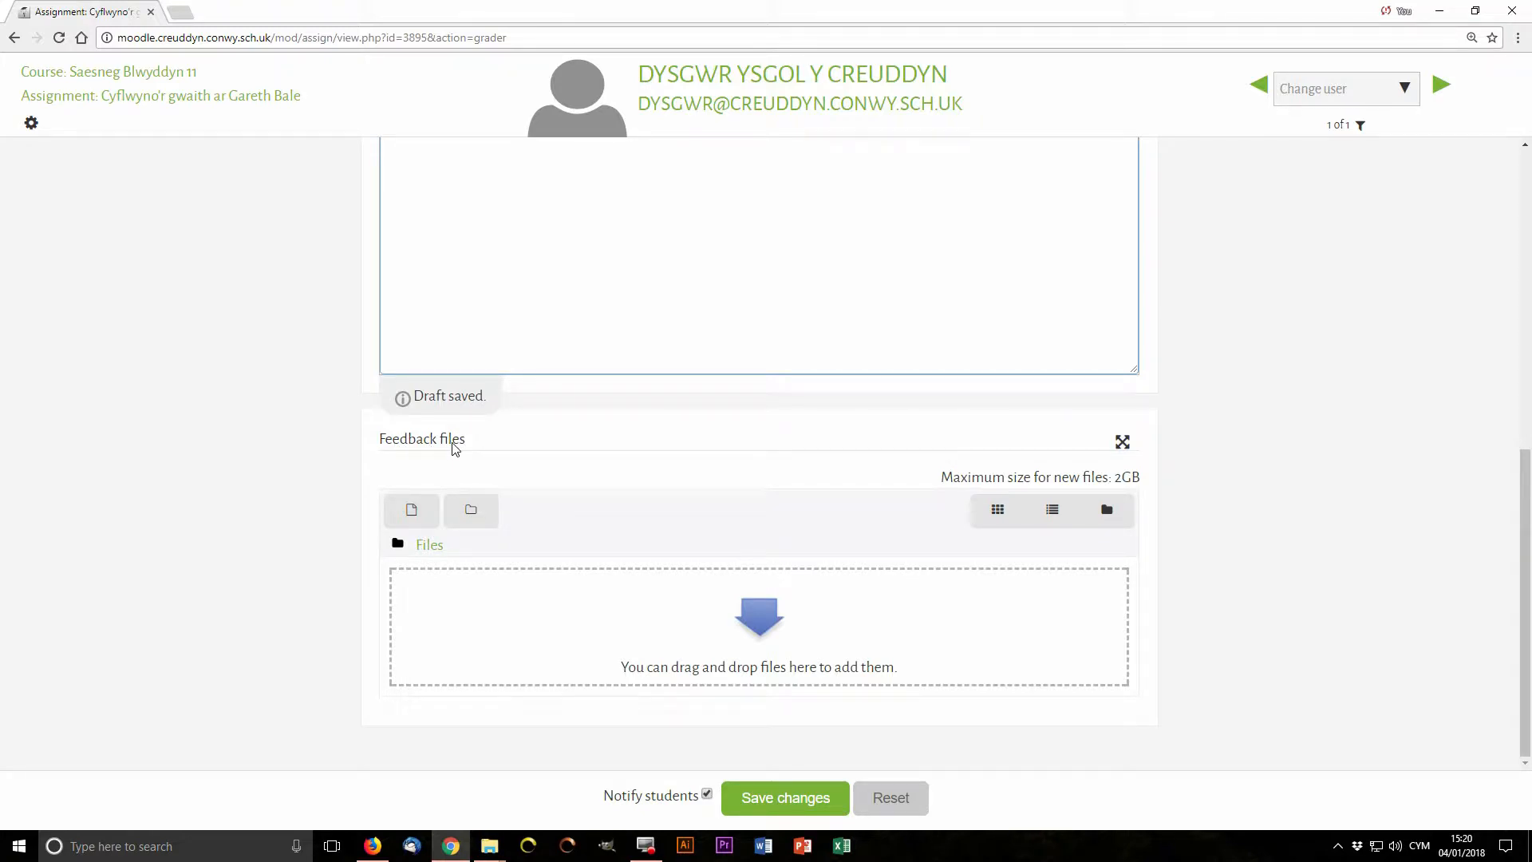
scroll(451, 447, "up", 7)
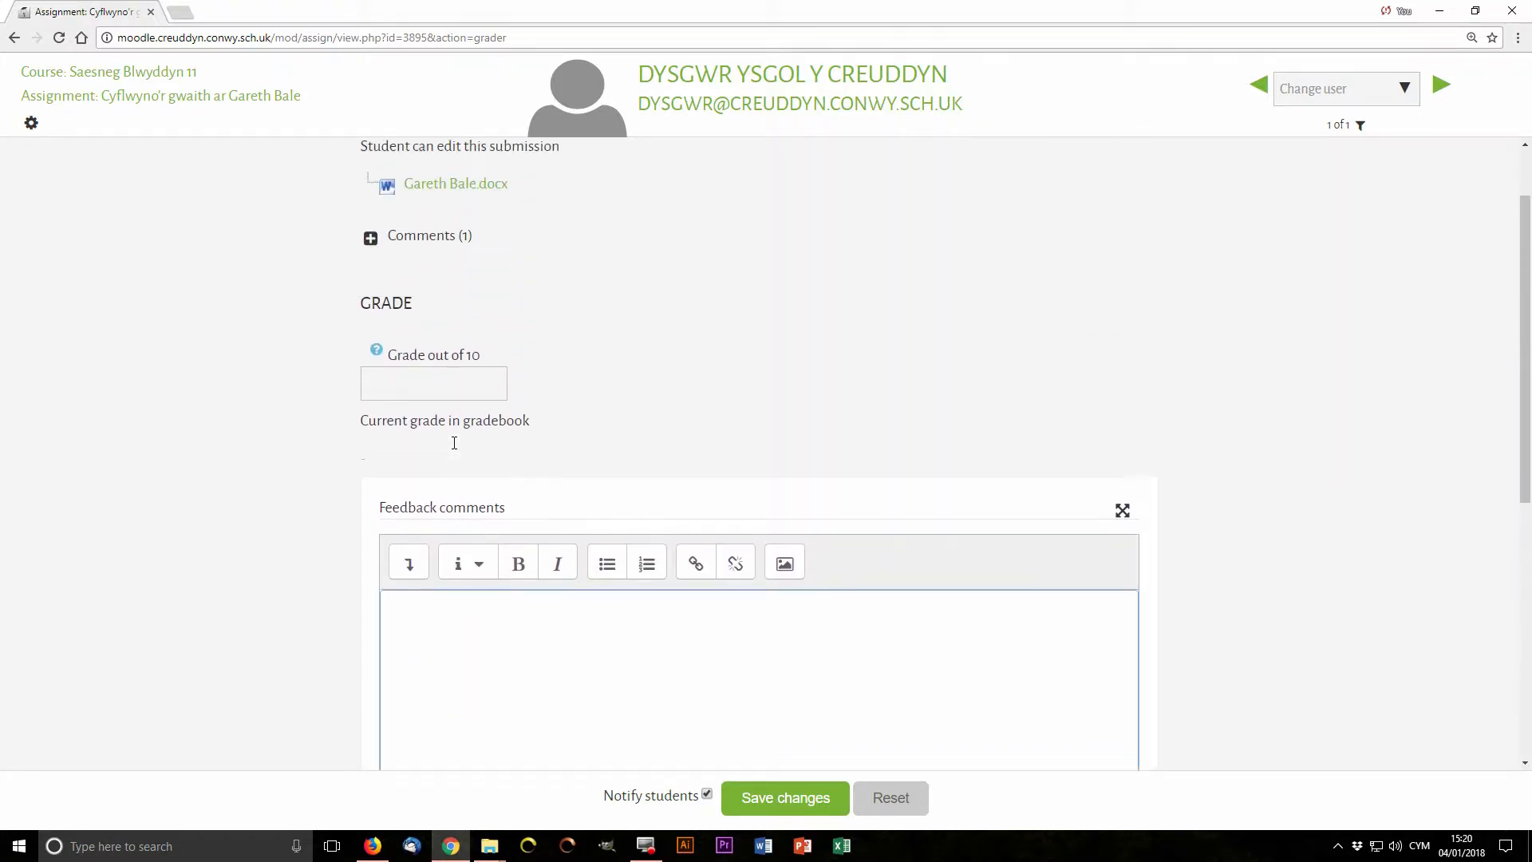
scroll(454, 442, "up", 1)
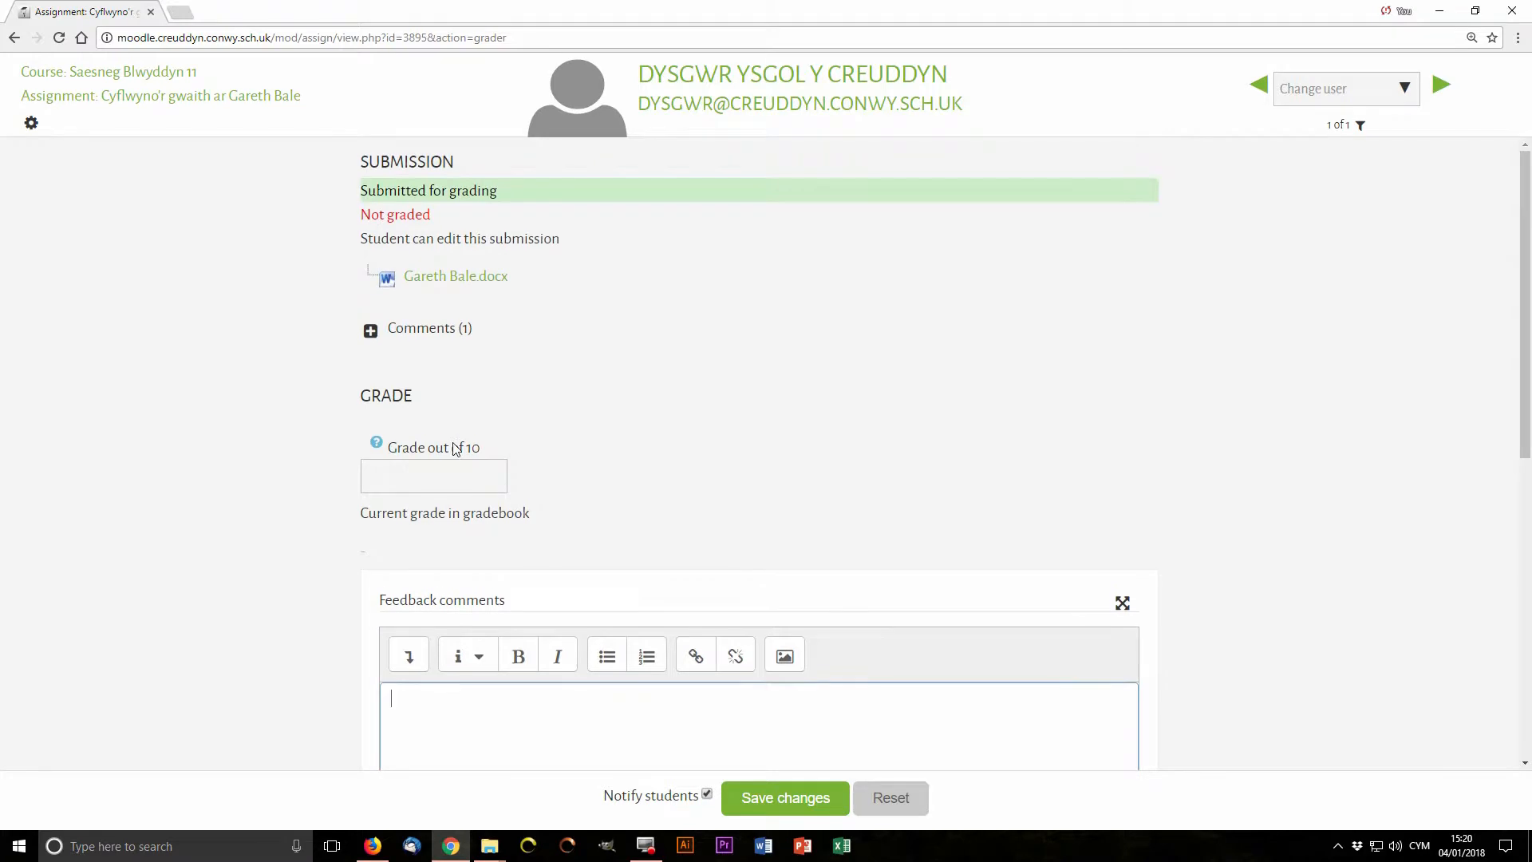
Step: Download the submitted file Gareth Bale.docx, open it in Word and enable editing
left_click(451, 281)
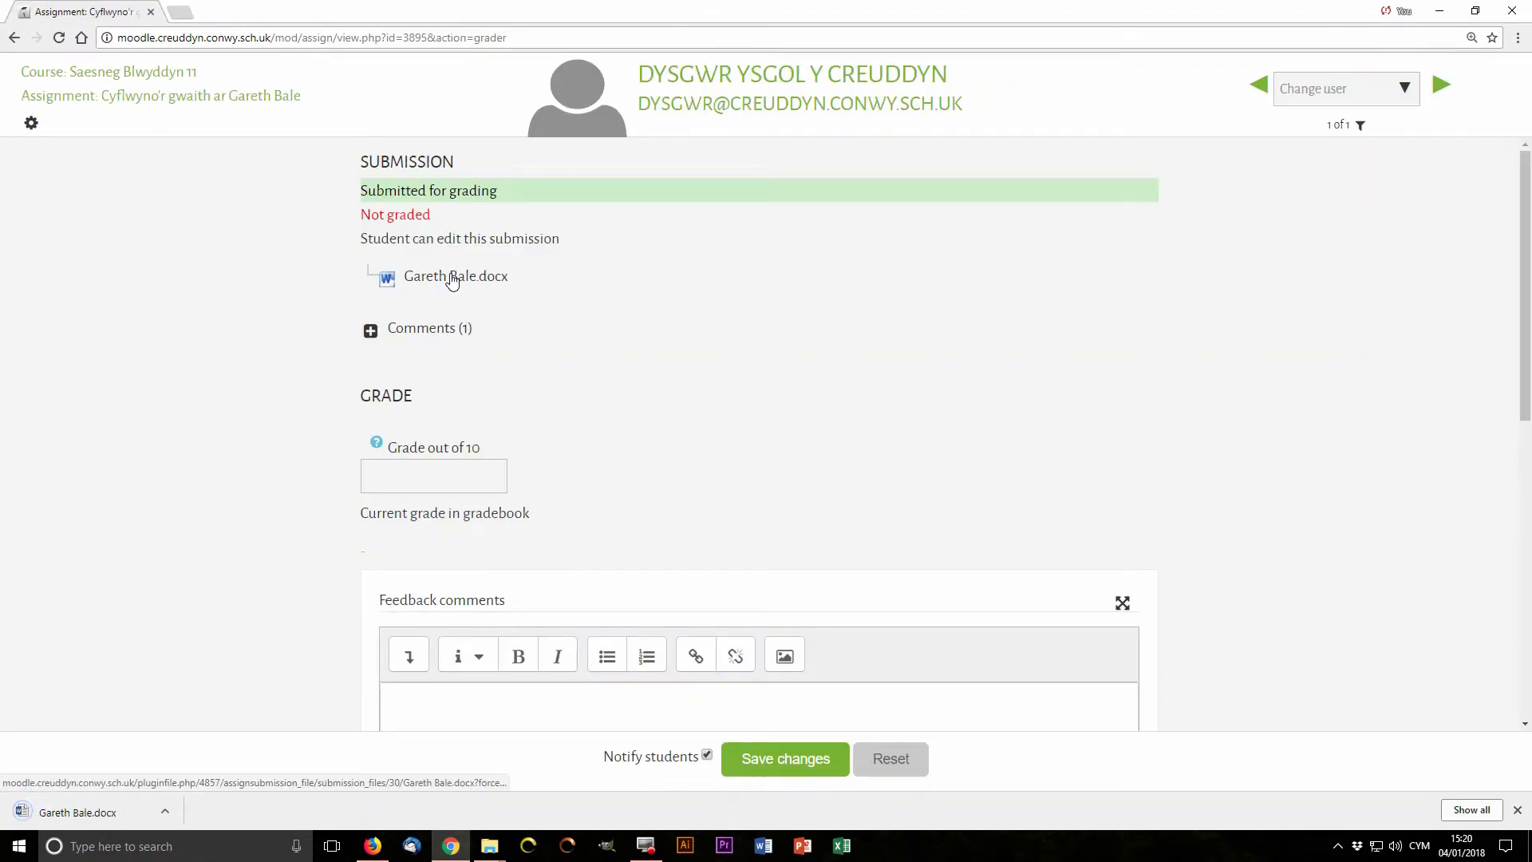
left_click(127, 811)
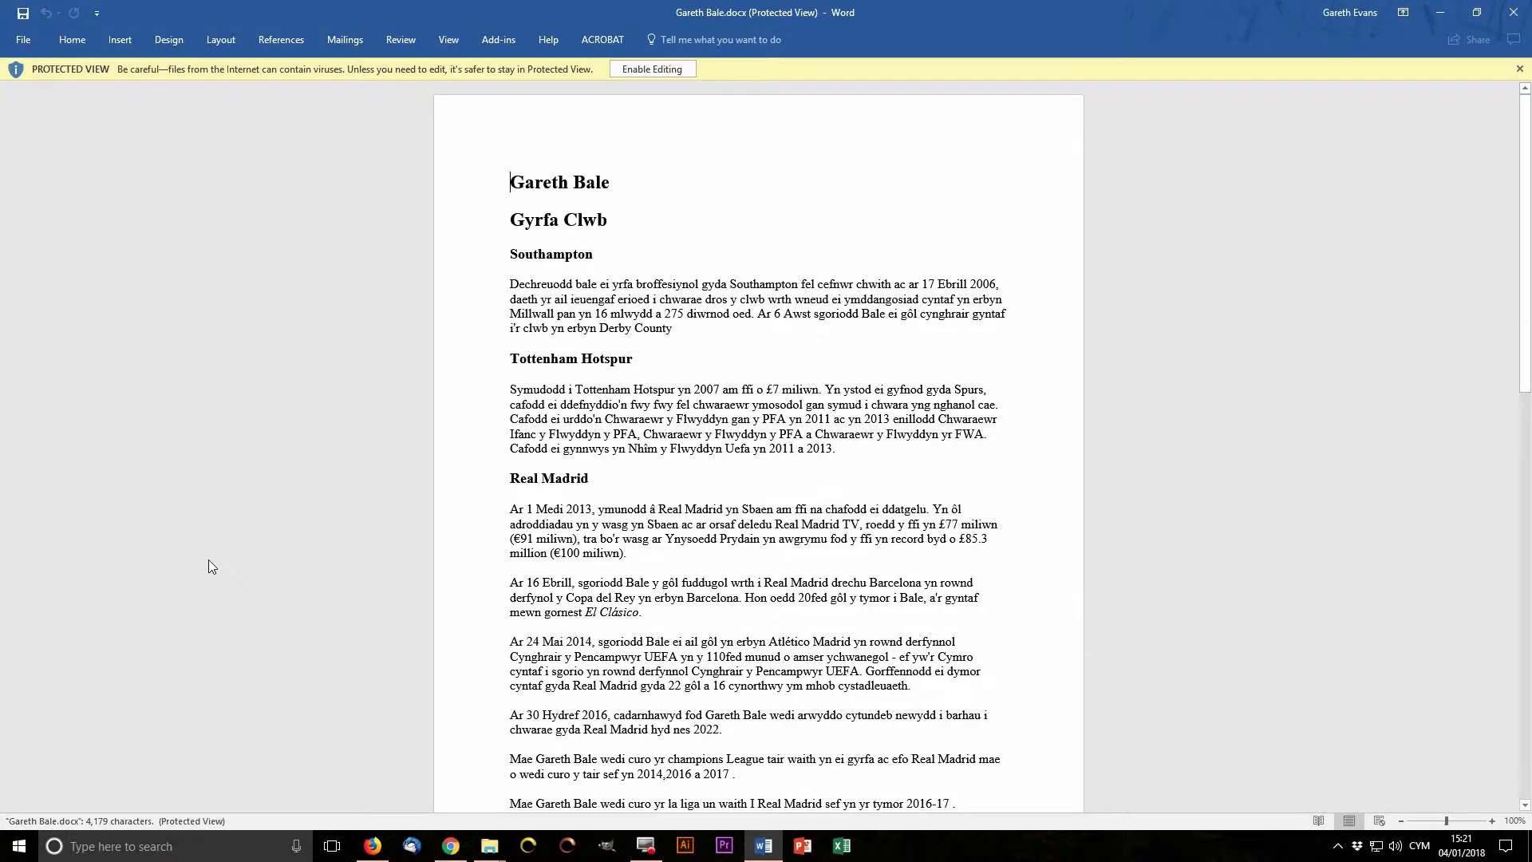
left_click(638, 69)
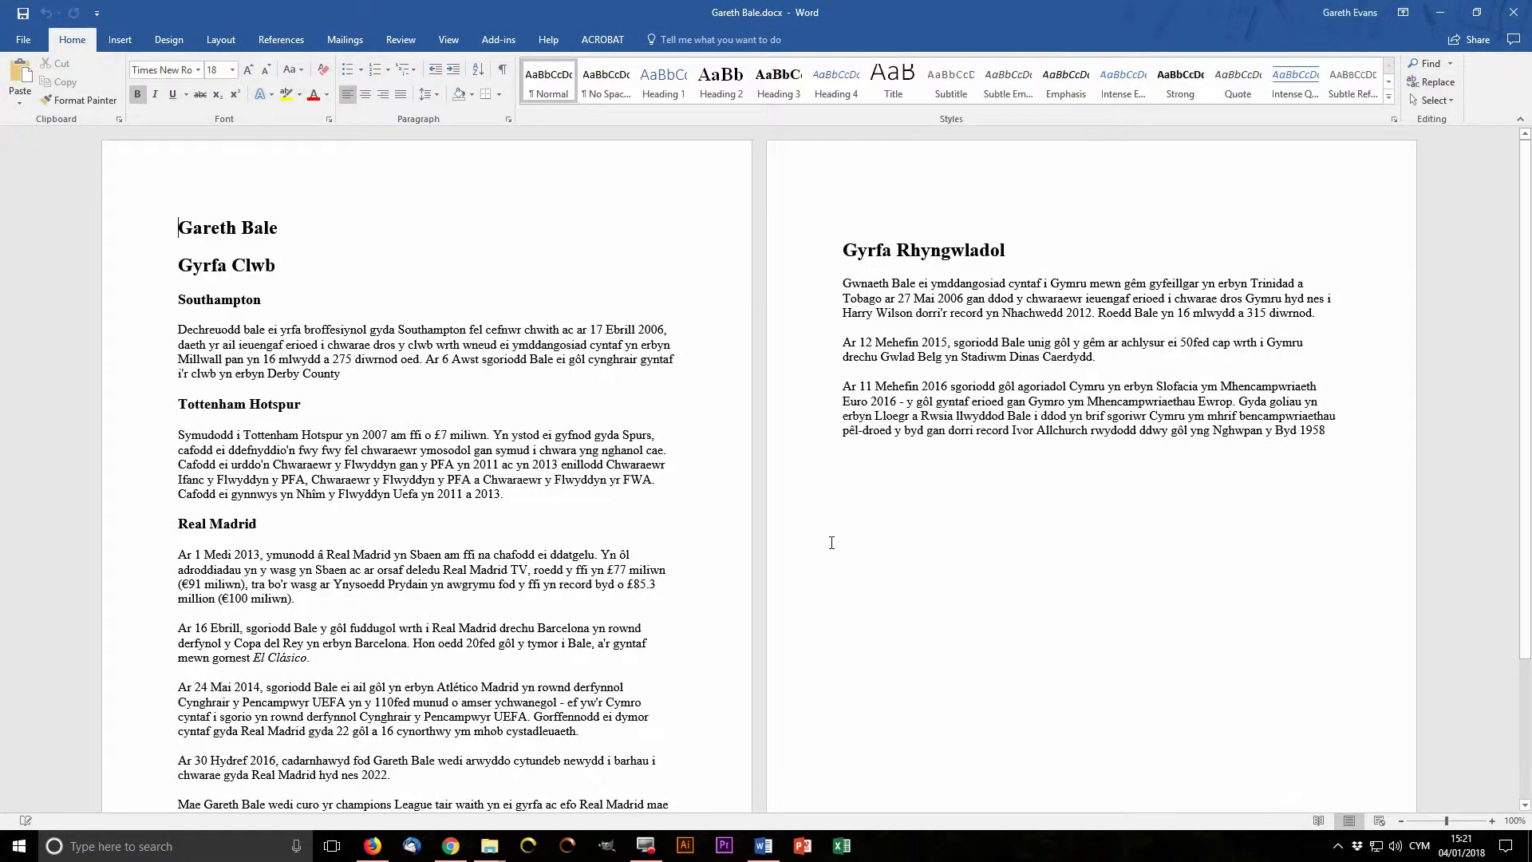
Step: Enlarge the document to 170% and read through both pages of the student's work for errors
left_click(1492, 822)
left_click(1492, 821)
left_click(1492, 821)
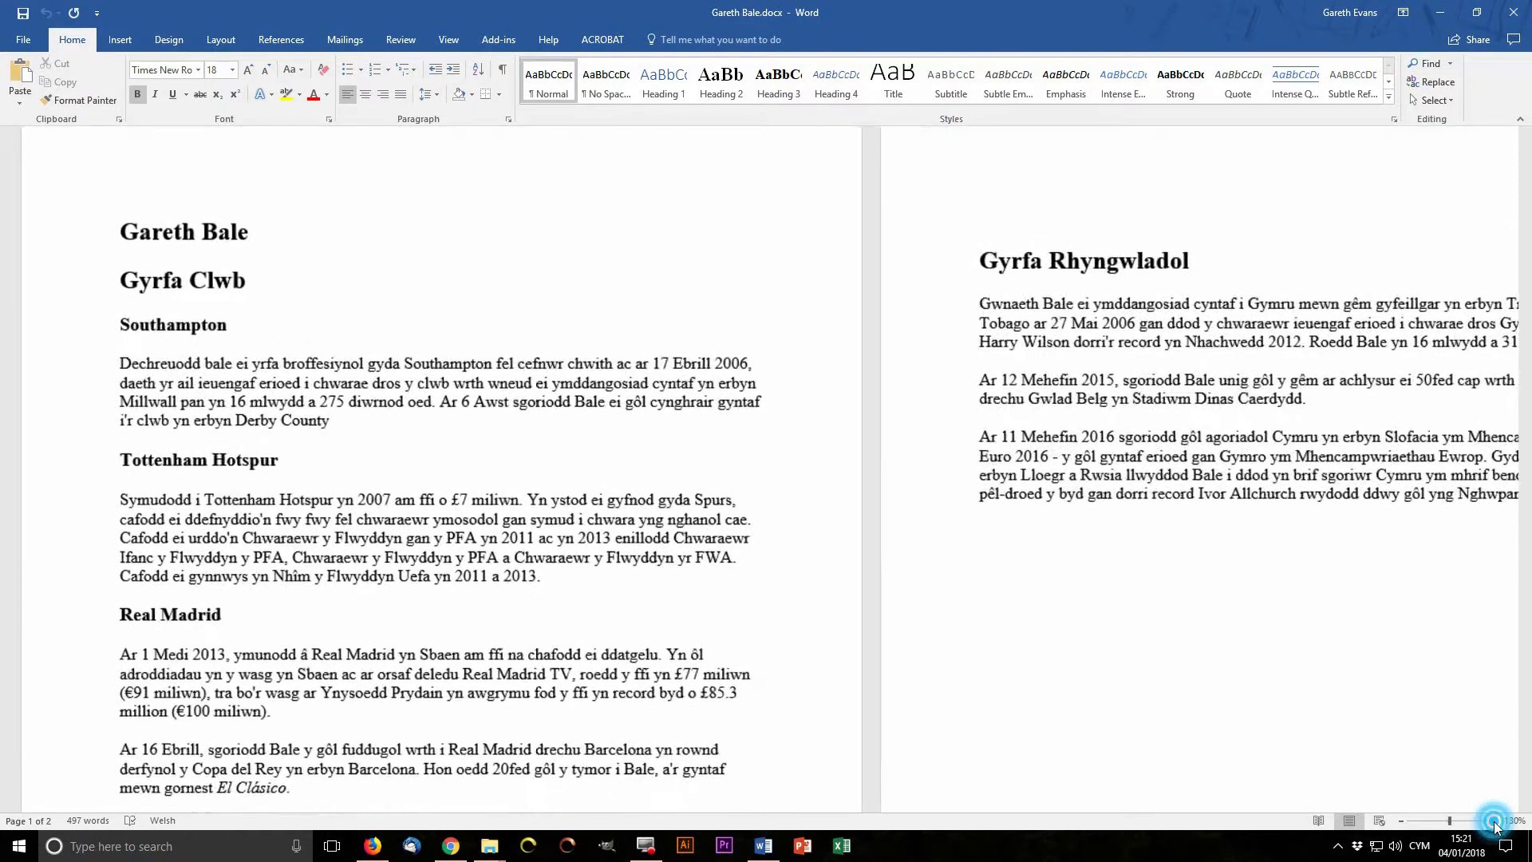
left_click(1492, 821)
left_click(1492, 821)
left_click(1493, 821)
left_click(1493, 821)
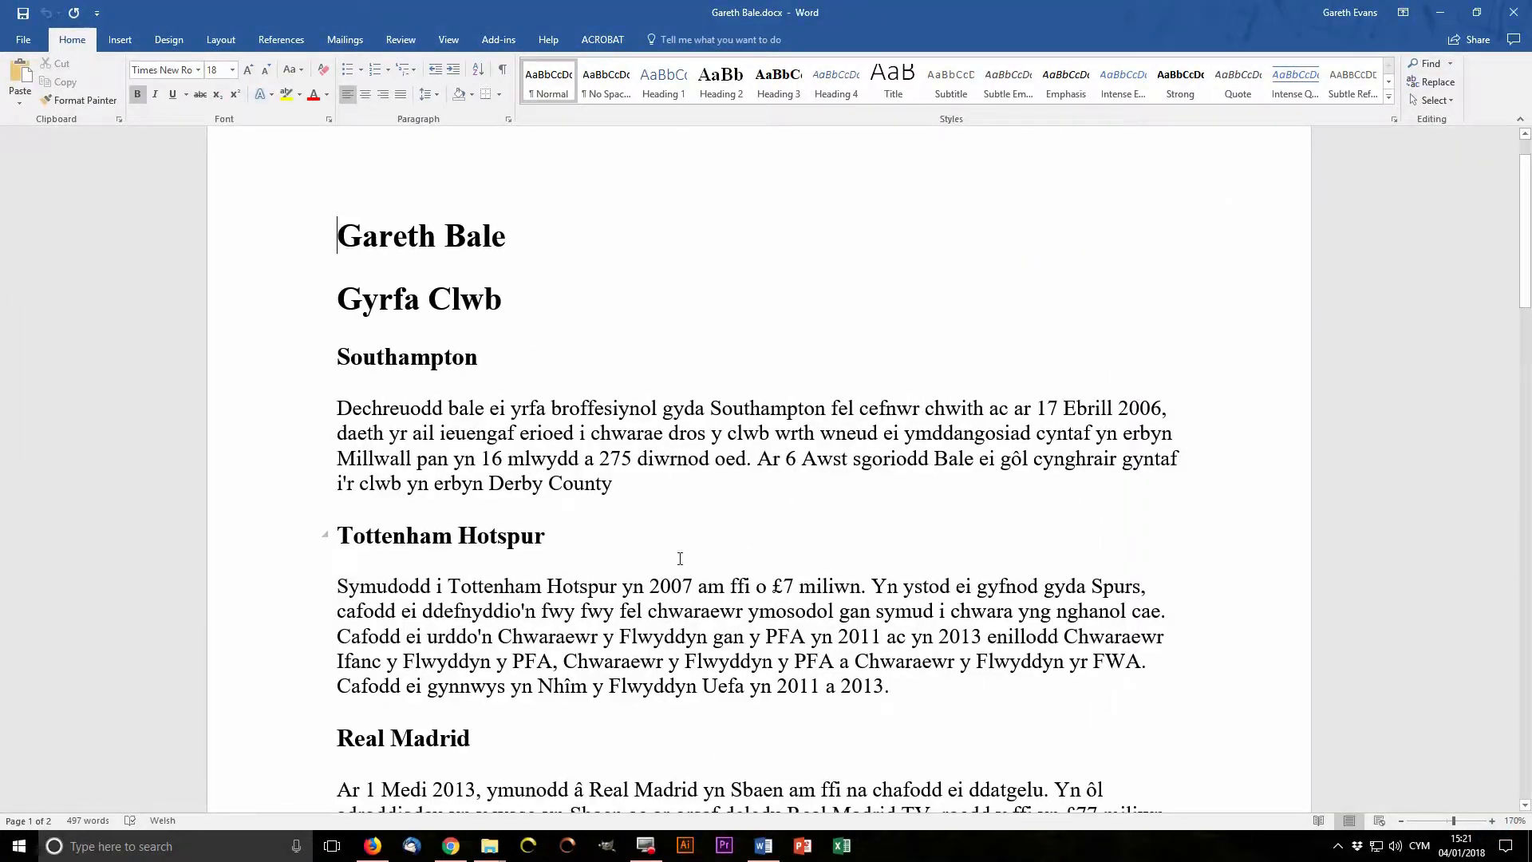
scroll(681, 558, "down", 7)
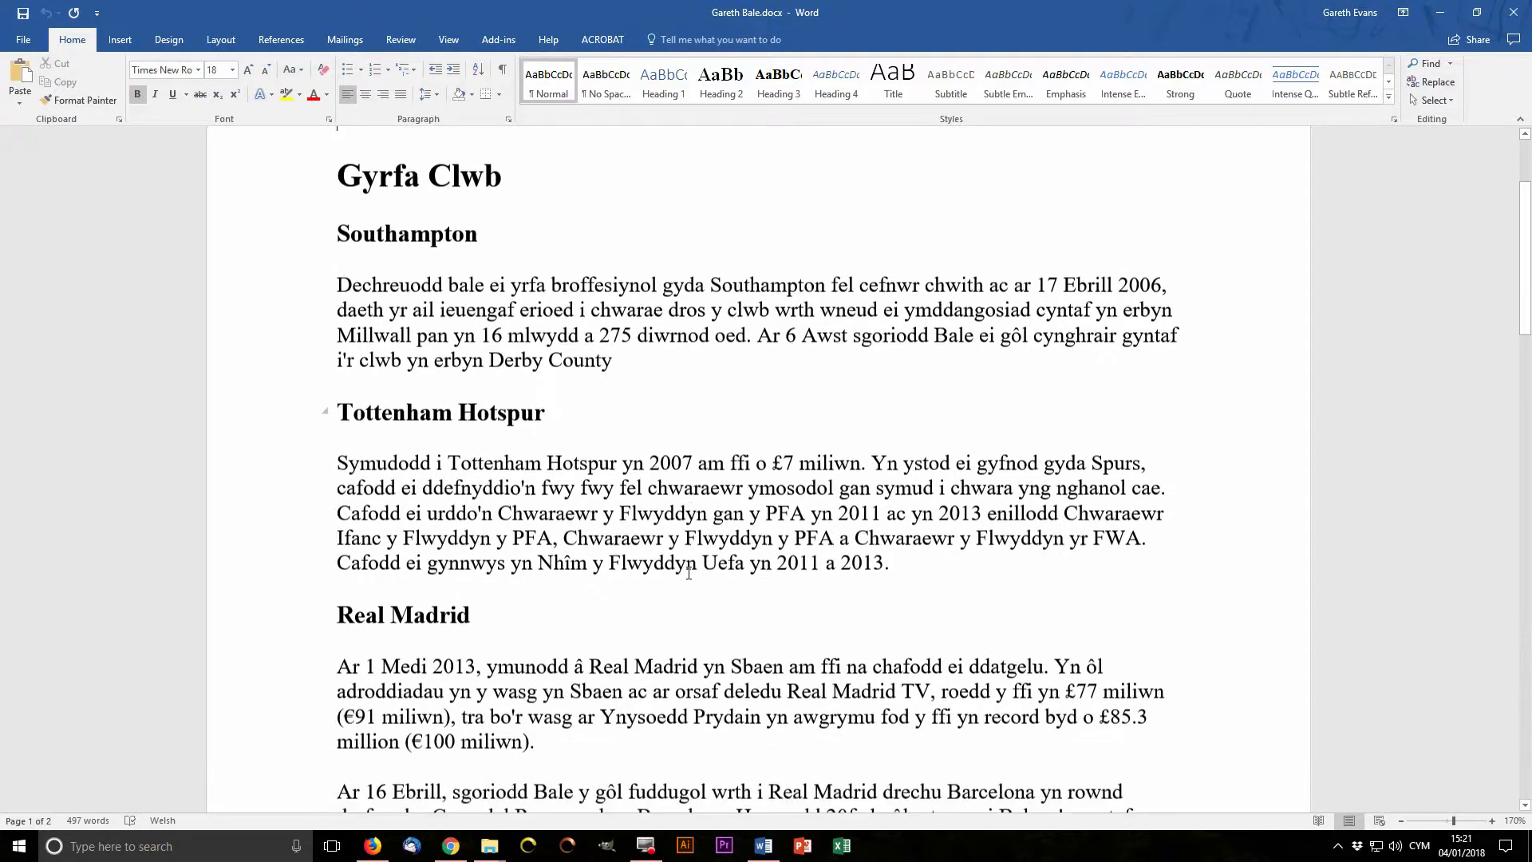
scroll(688, 573, "down", 10)
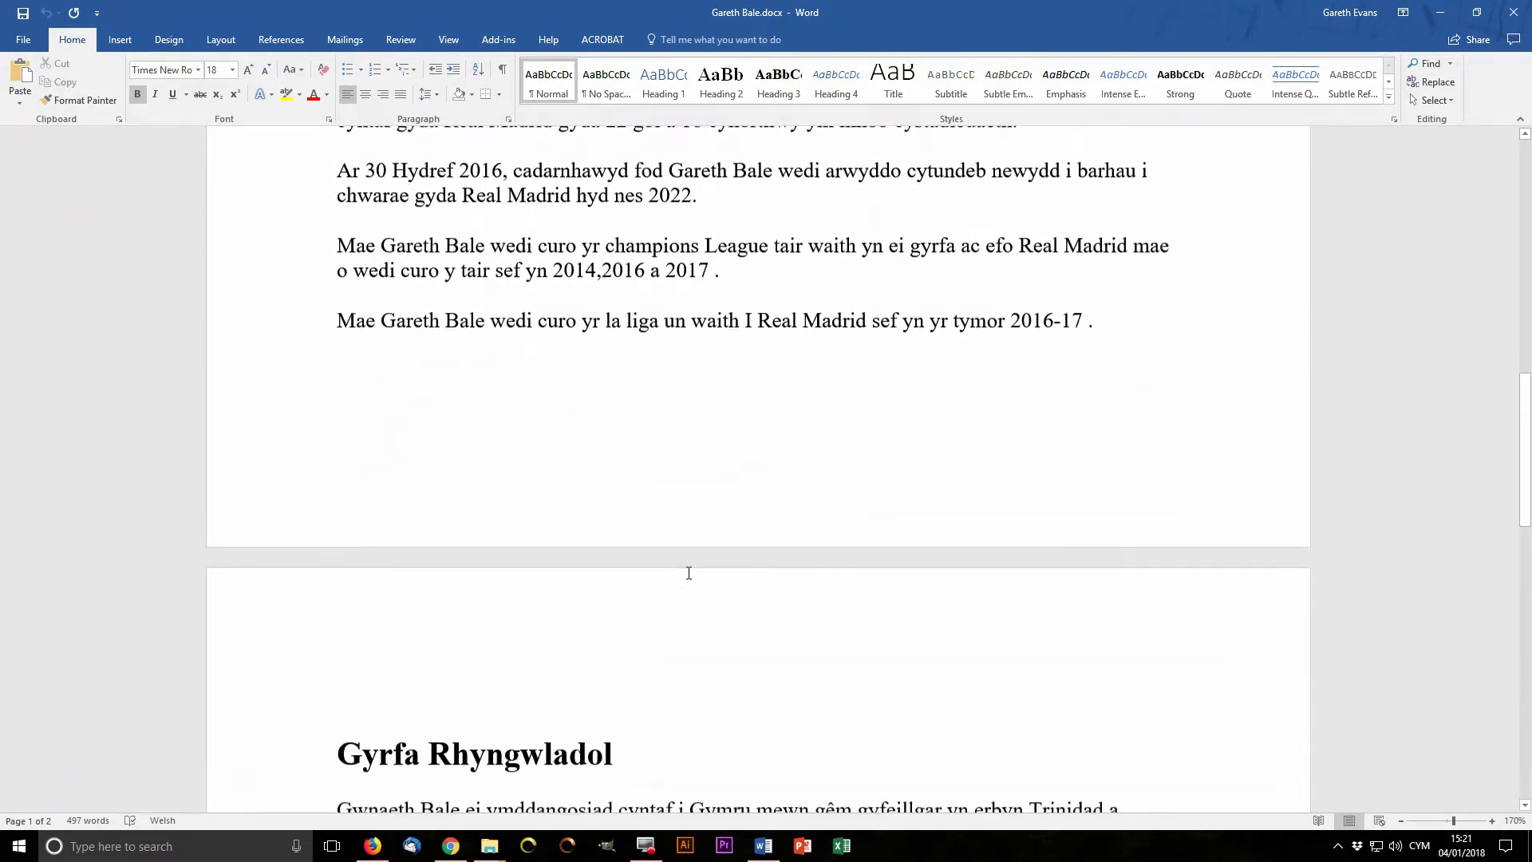
scroll(688, 573, "down", 2)
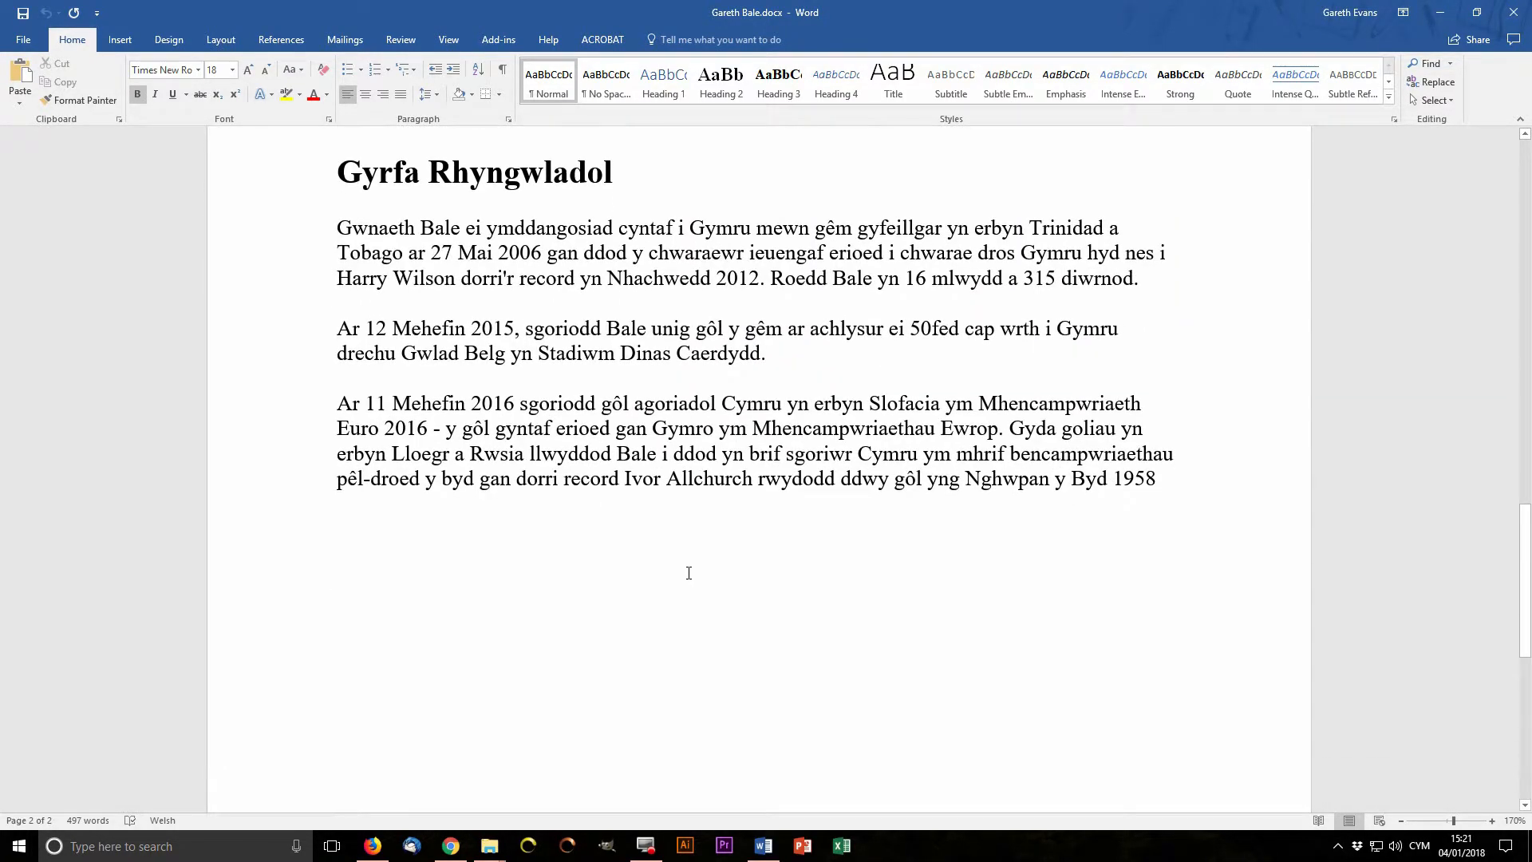
scroll(688, 572, "up", 4)
scroll(688, 573, "up", 13)
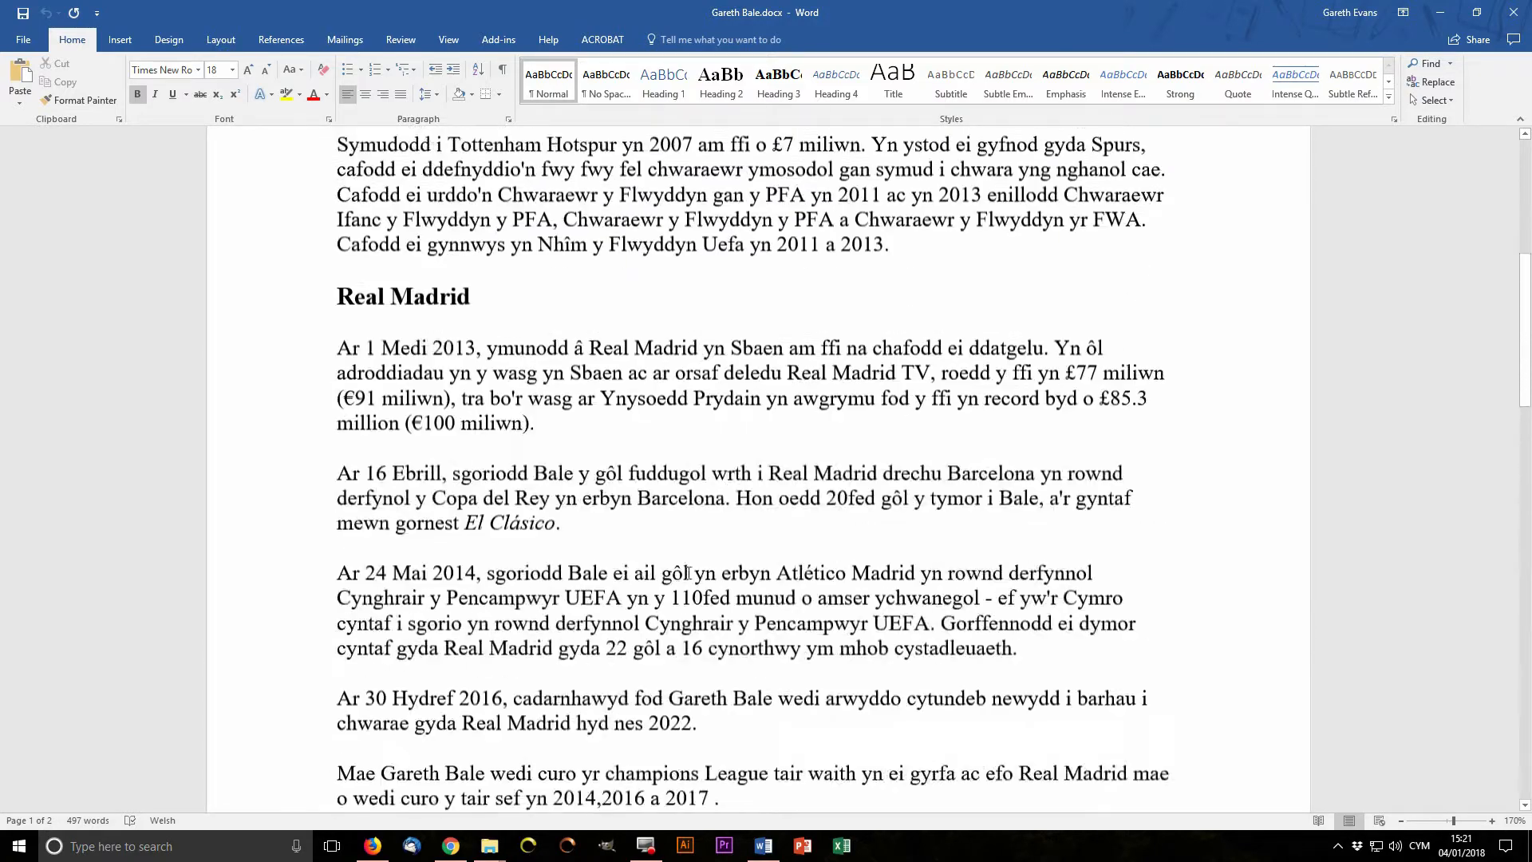
scroll(689, 573, "up", 3)
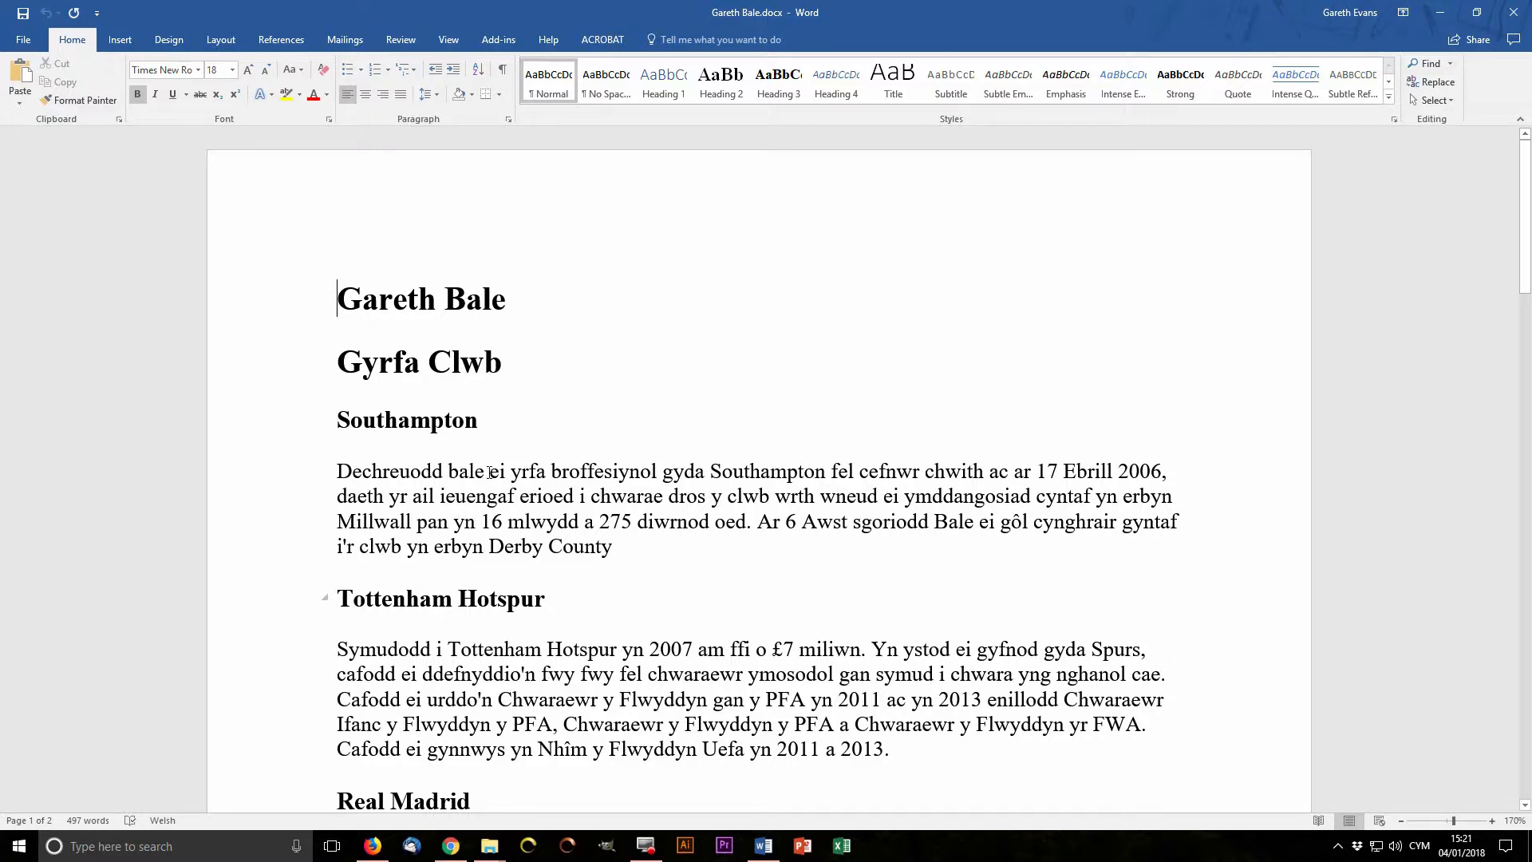
Step: Add the comment "Mae angen prif lythyren yn fan hyn." to the "b" of "bale" in the Southampton paragraph
left_click_drag(449, 473, 459, 483)
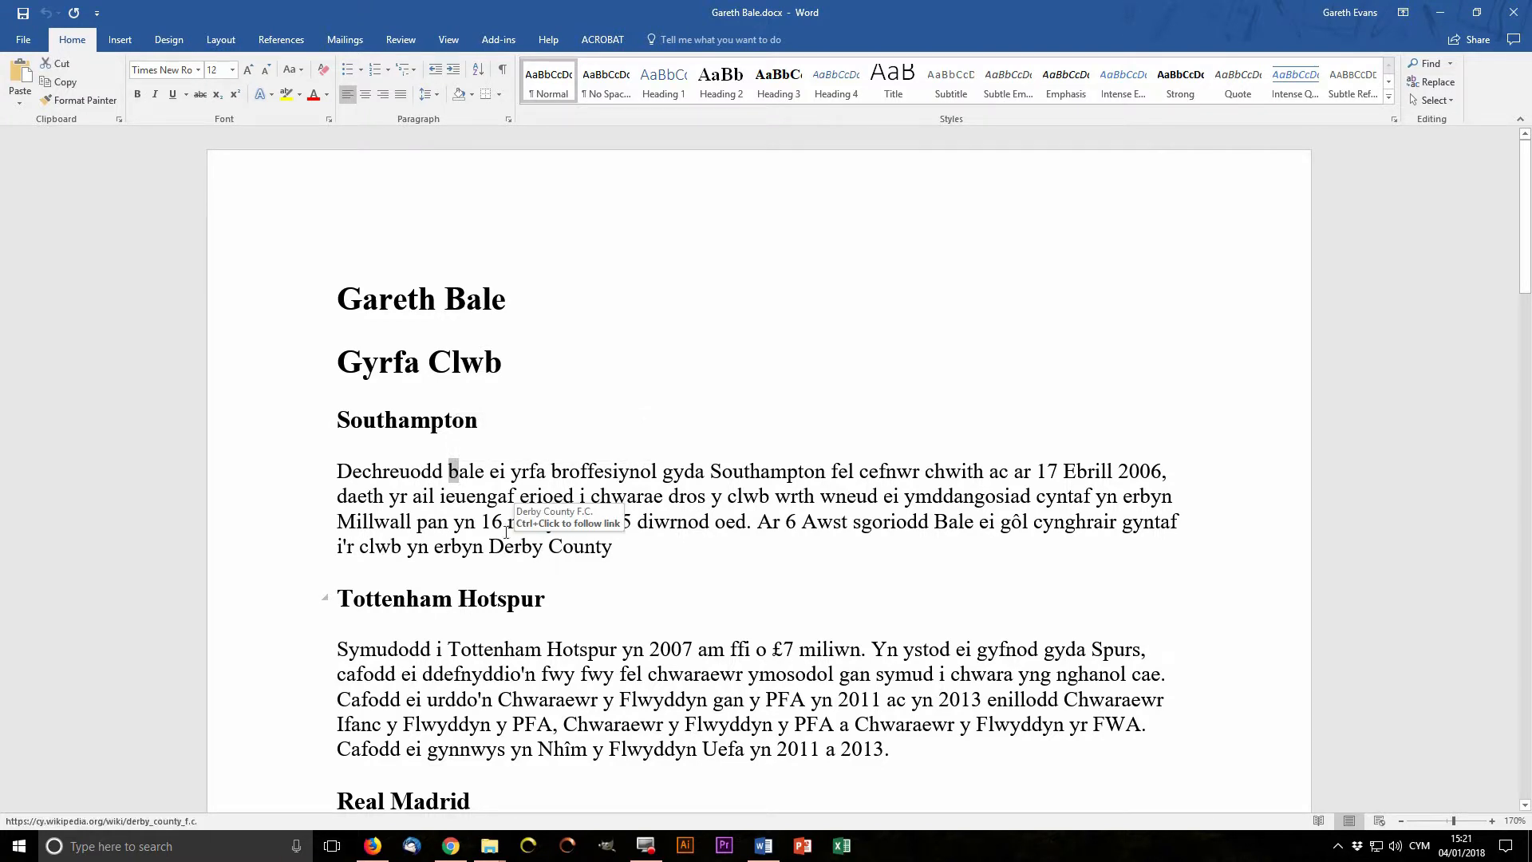
left_click(130, 44)
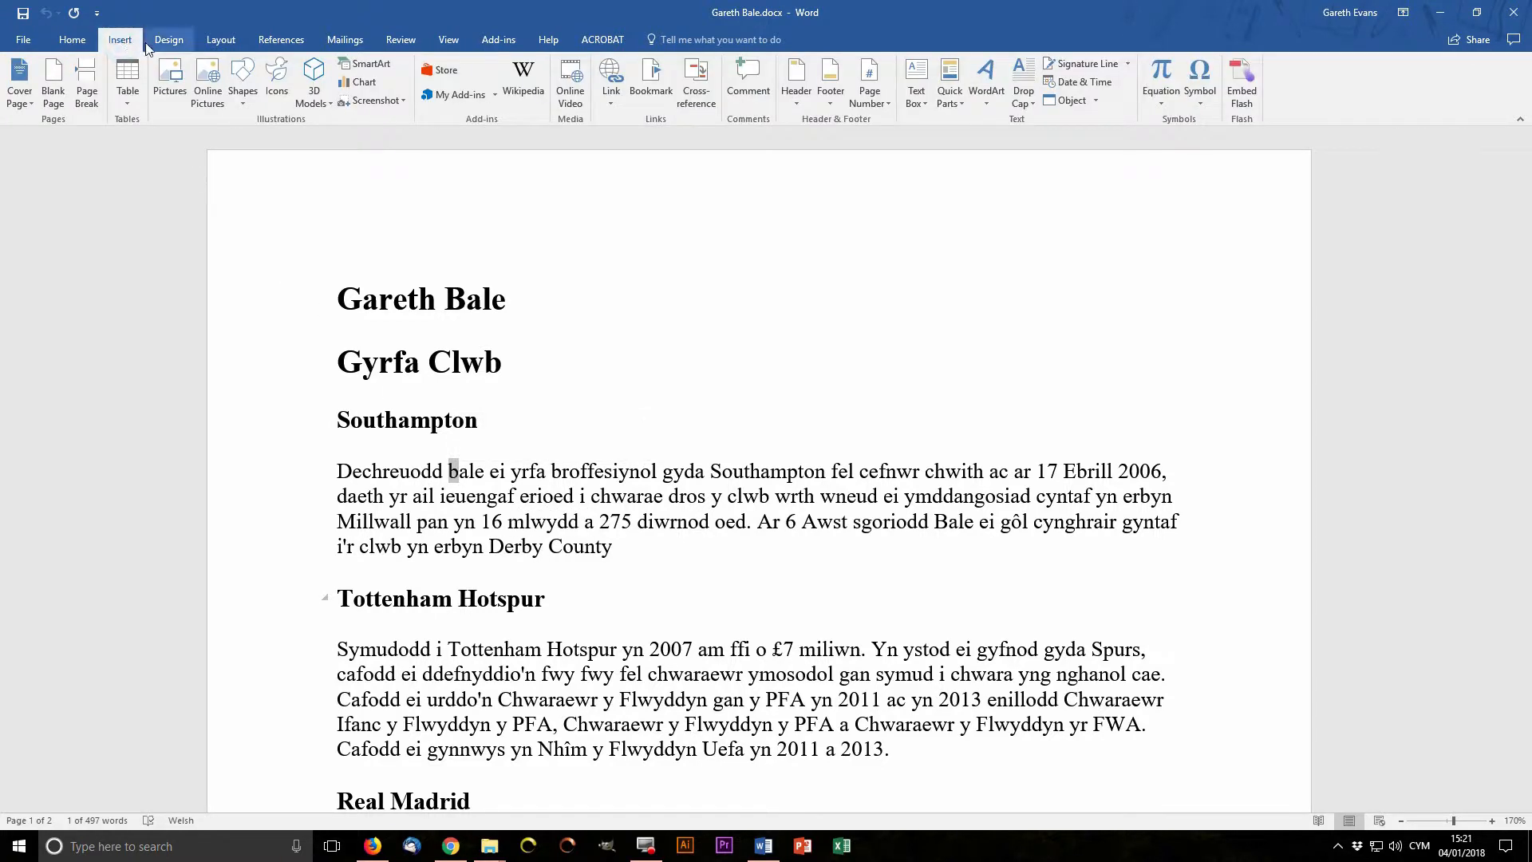
left_click(748, 76)
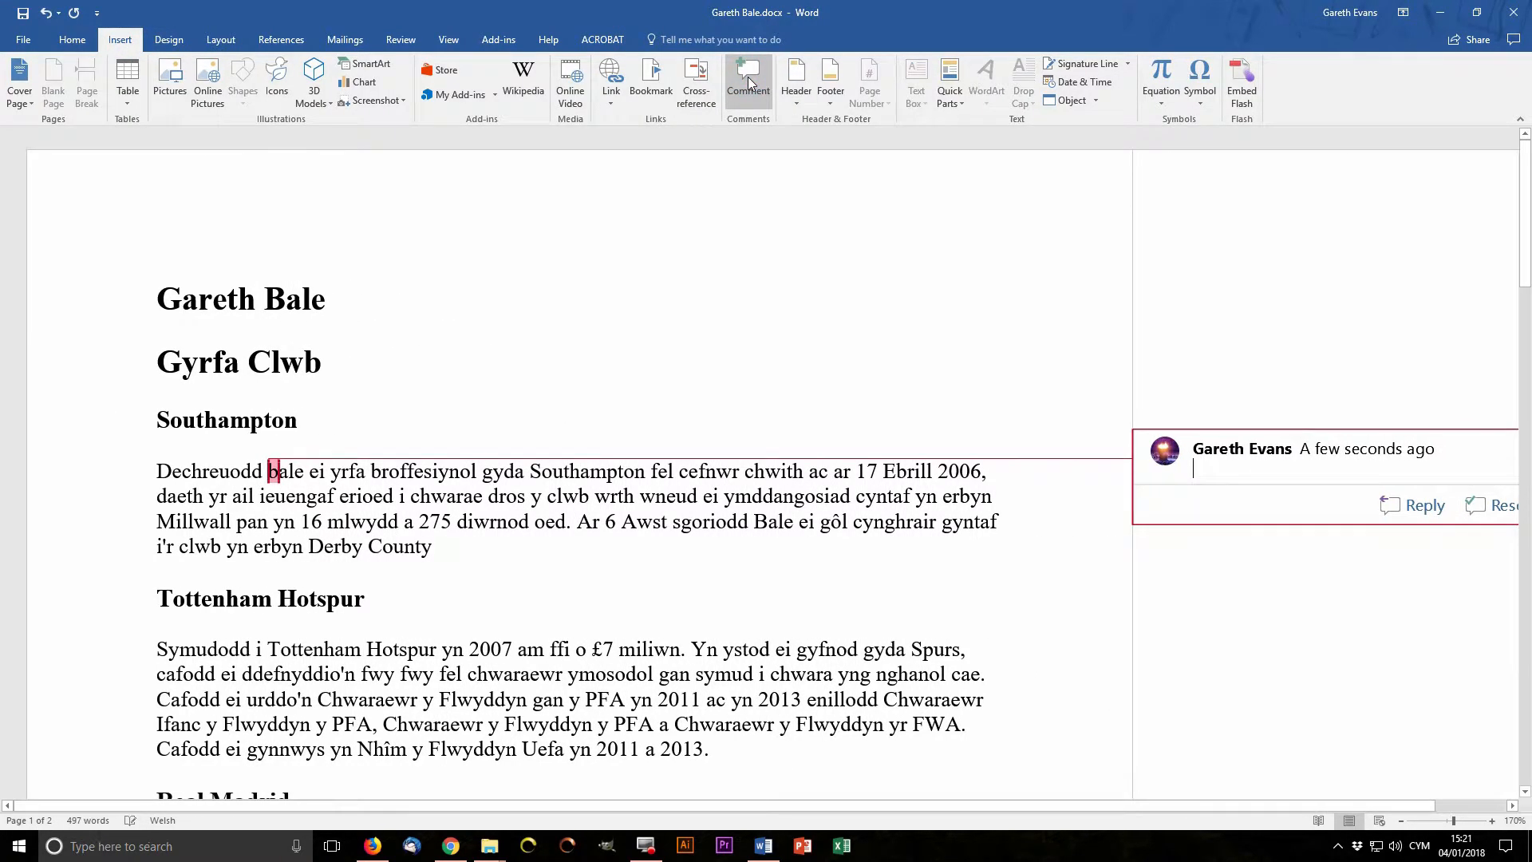
type("Mae a")
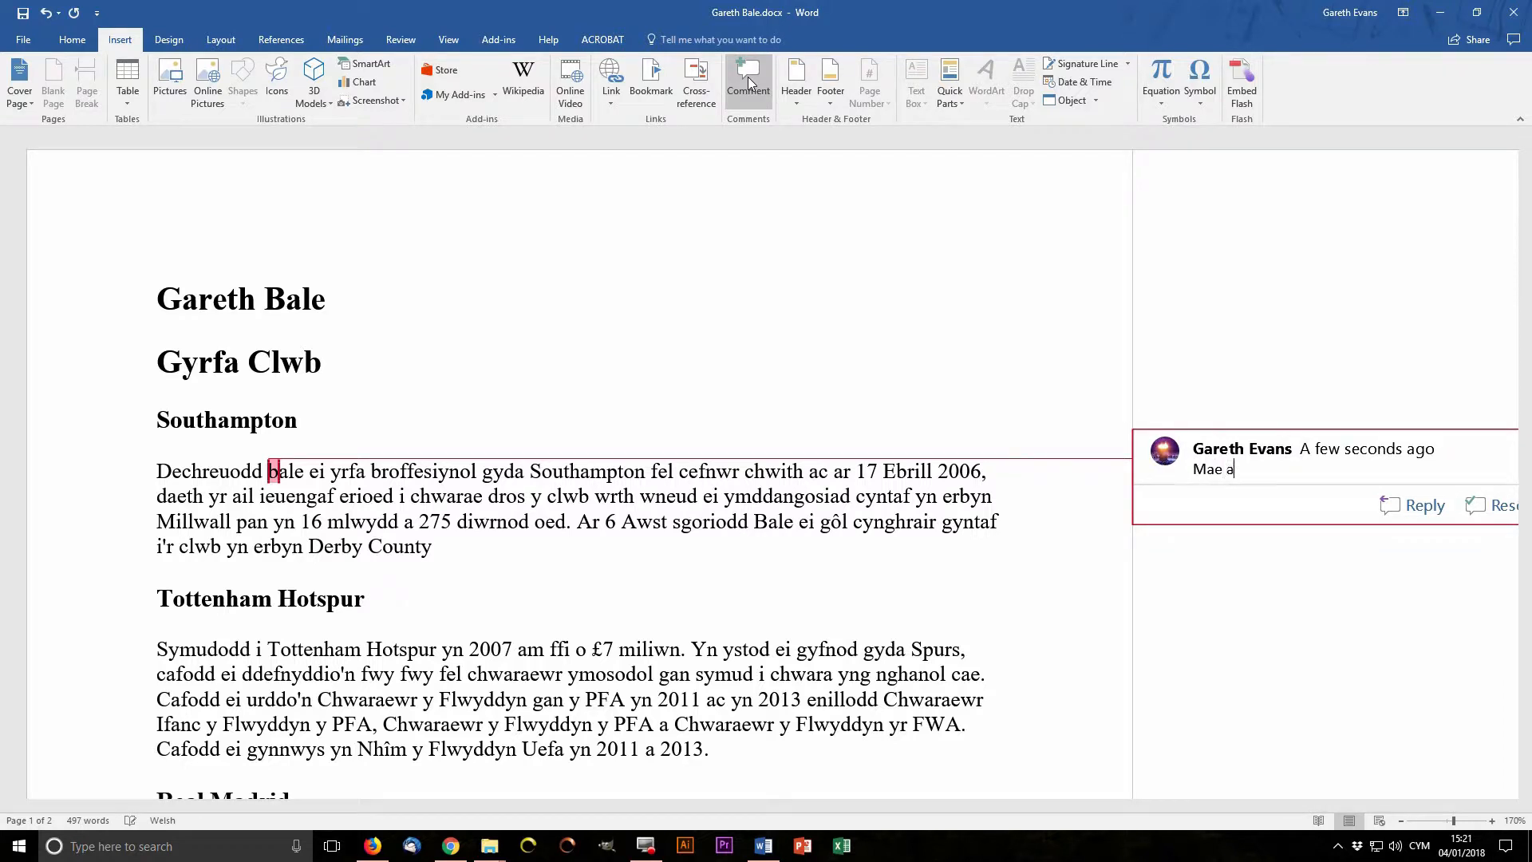
type("ngen prif lythyren yn fan hyn.")
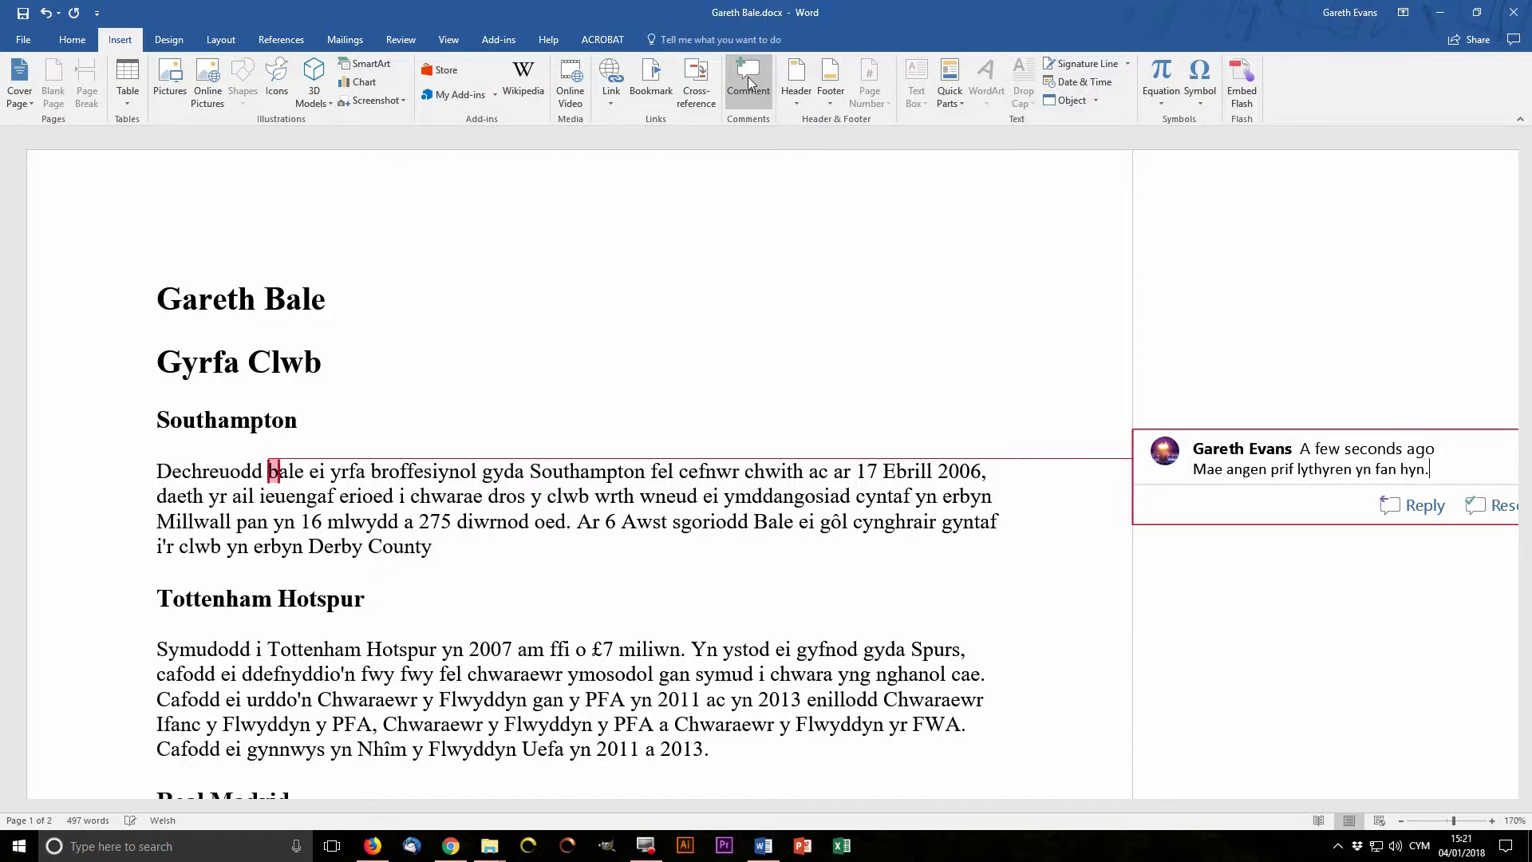
left_click(684, 486)
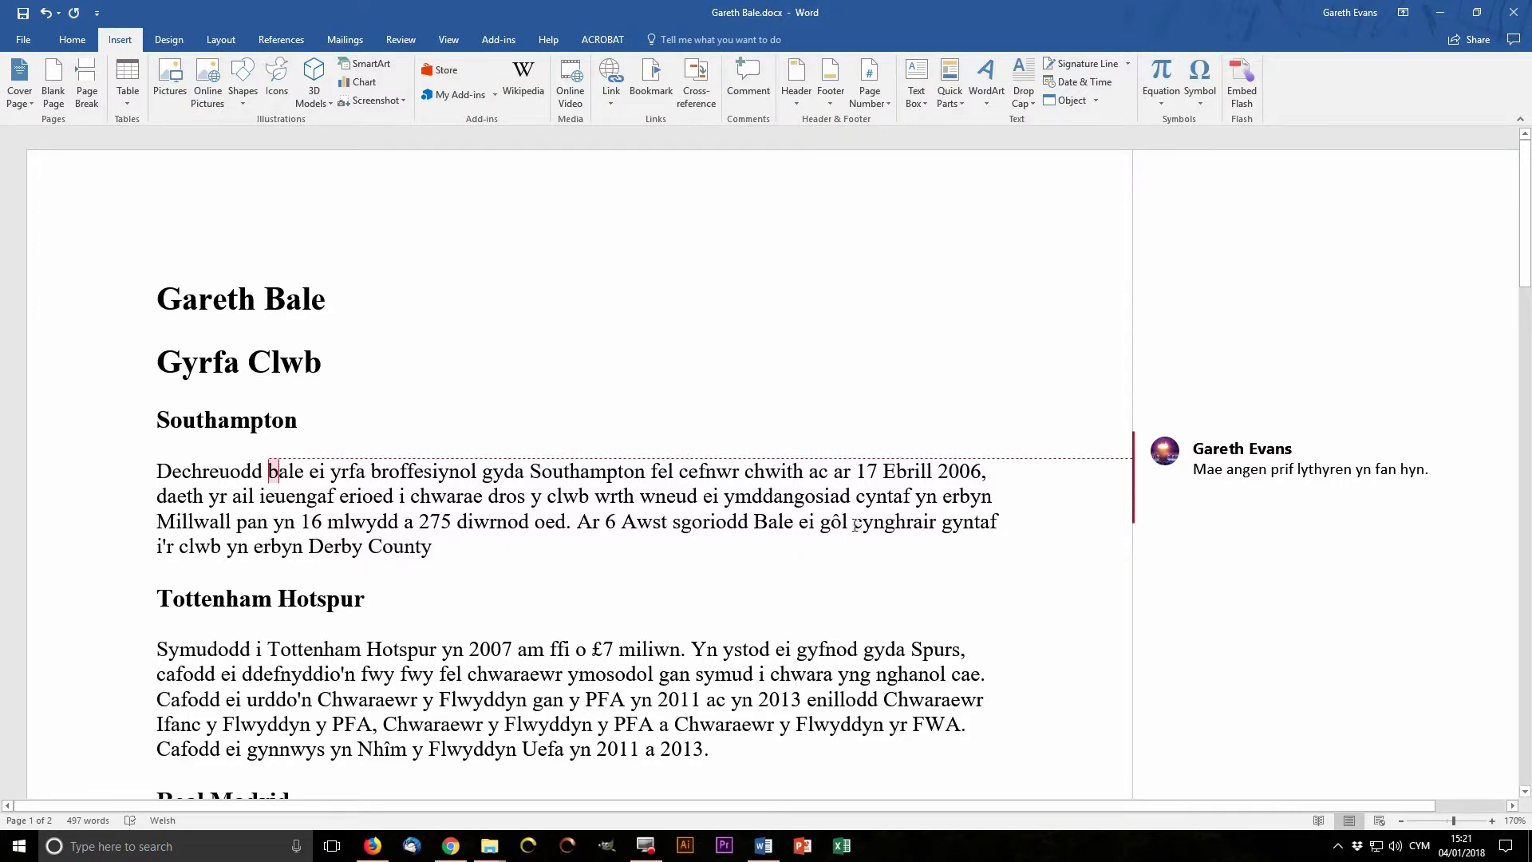
Step: Add the comment "Angen treiglo" to the "c" of "cynghrair" in the Southampton paragraph
left_click_drag(853, 525, 864, 525)
left_click(750, 79)
type("A")
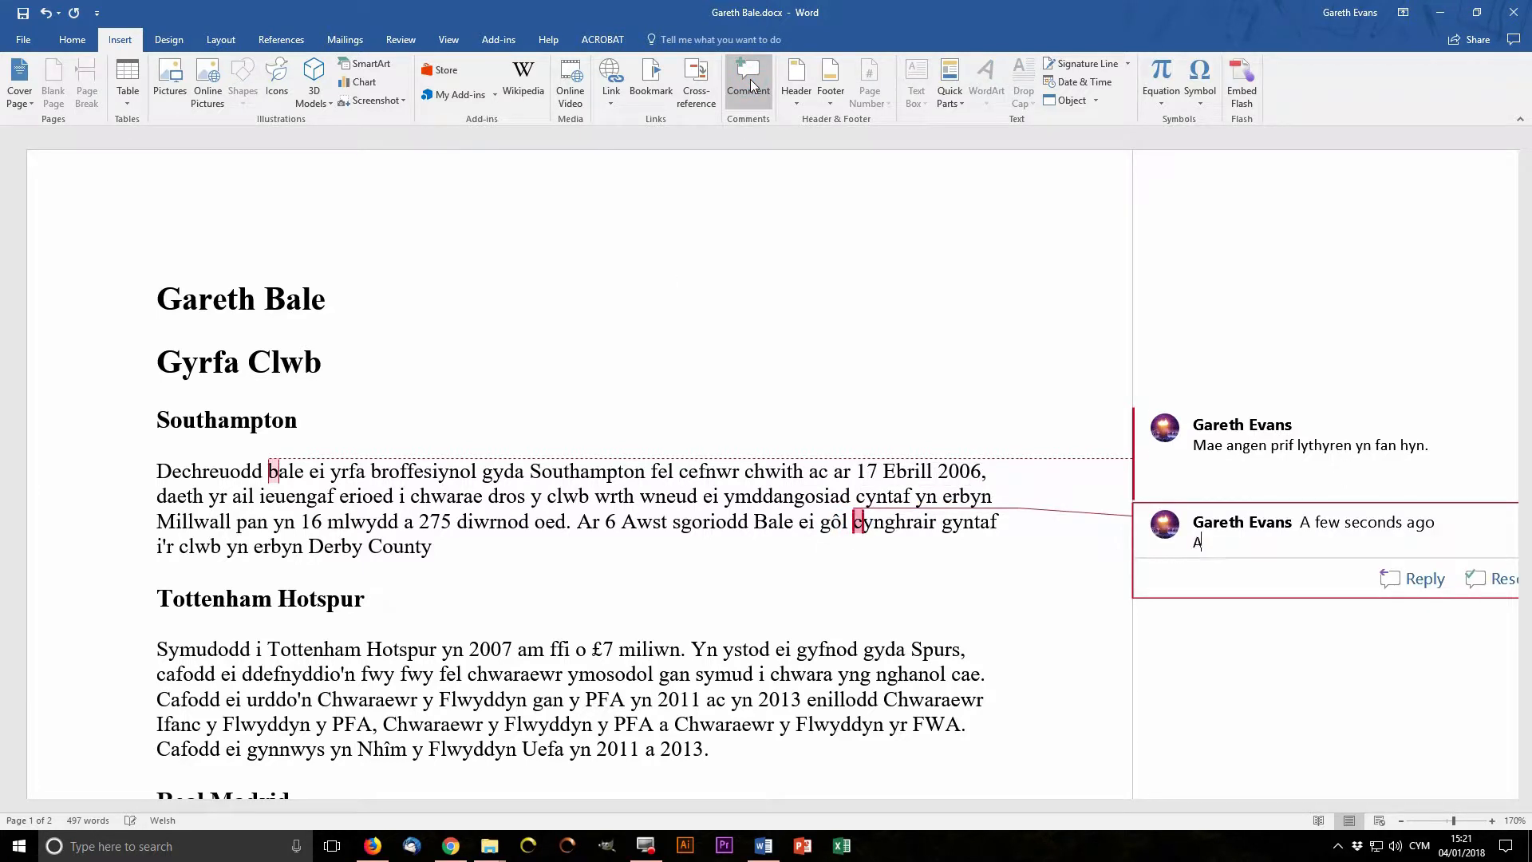
type("ngen treiglo")
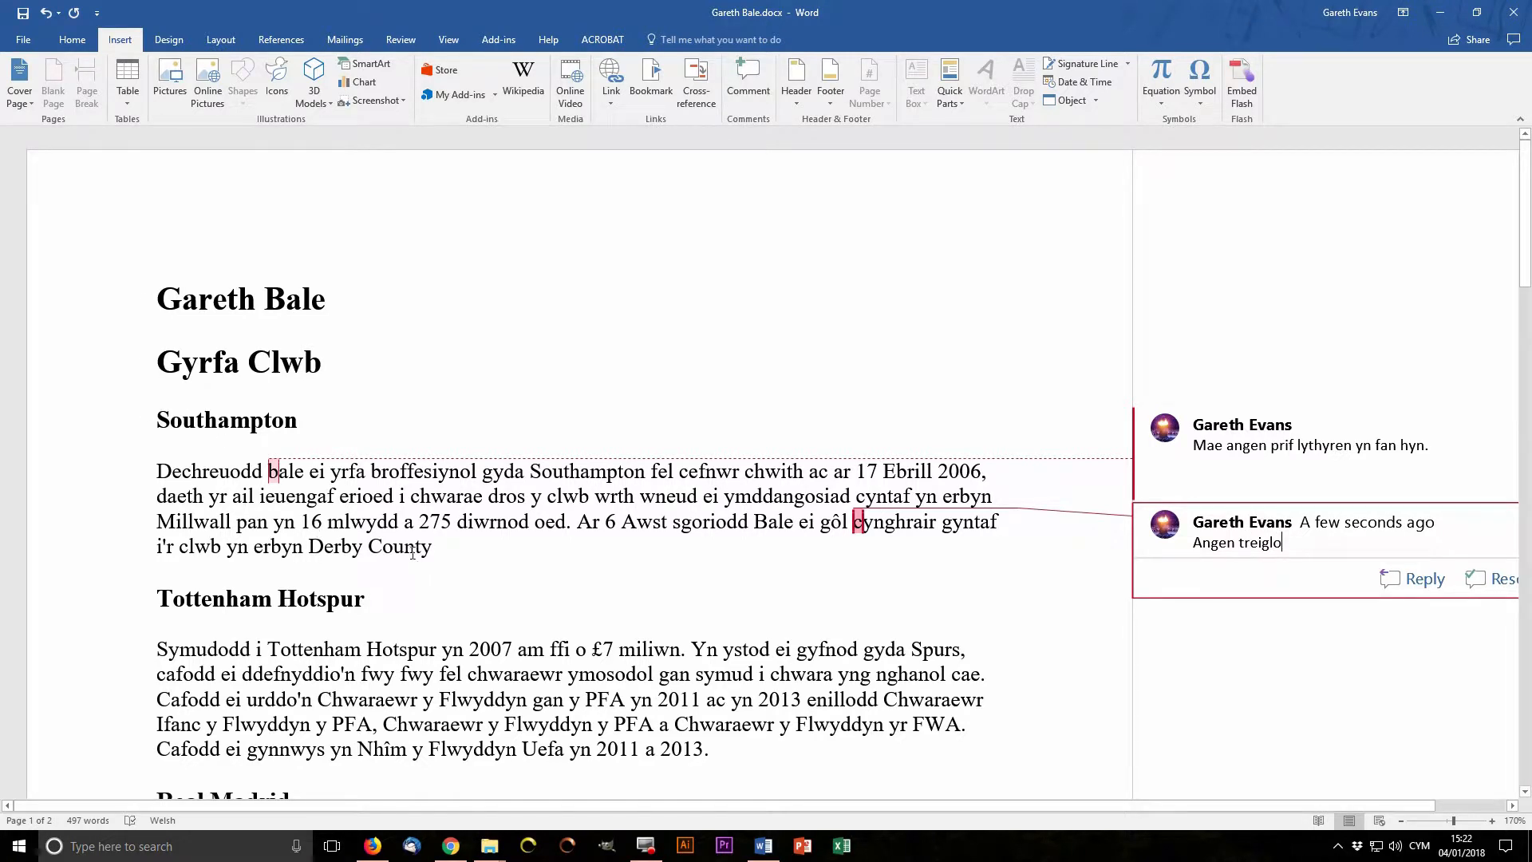
left_click(382, 505)
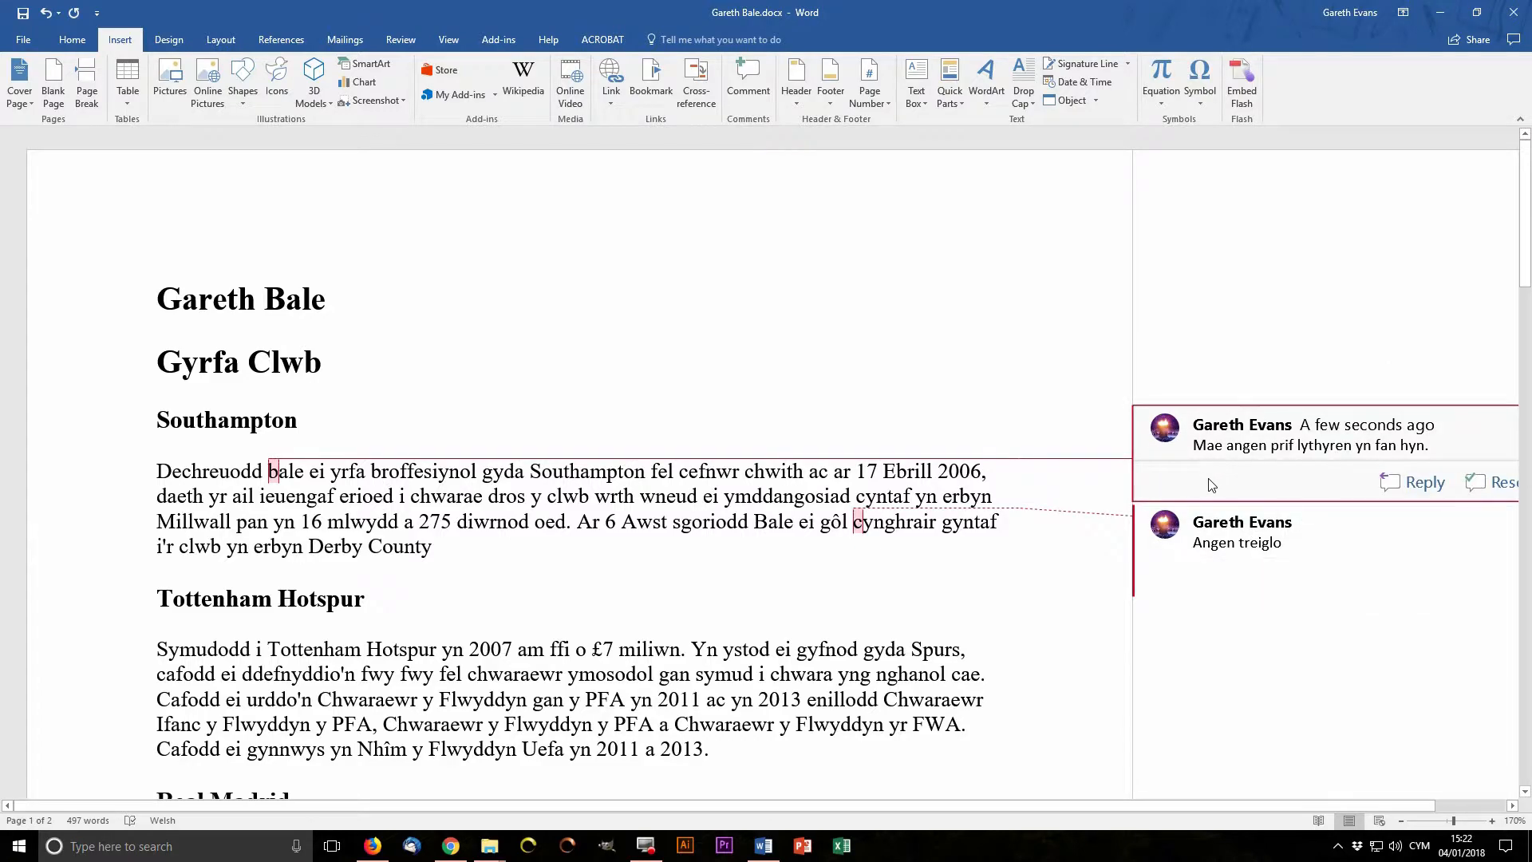
Step: Save the commented document to the Desktop as Gareth Bale Dysgwr 1.docx and close it to return to the Moodle grading page
scroll(580, 591, "down", 4)
scroll(580, 591, "up", 2)
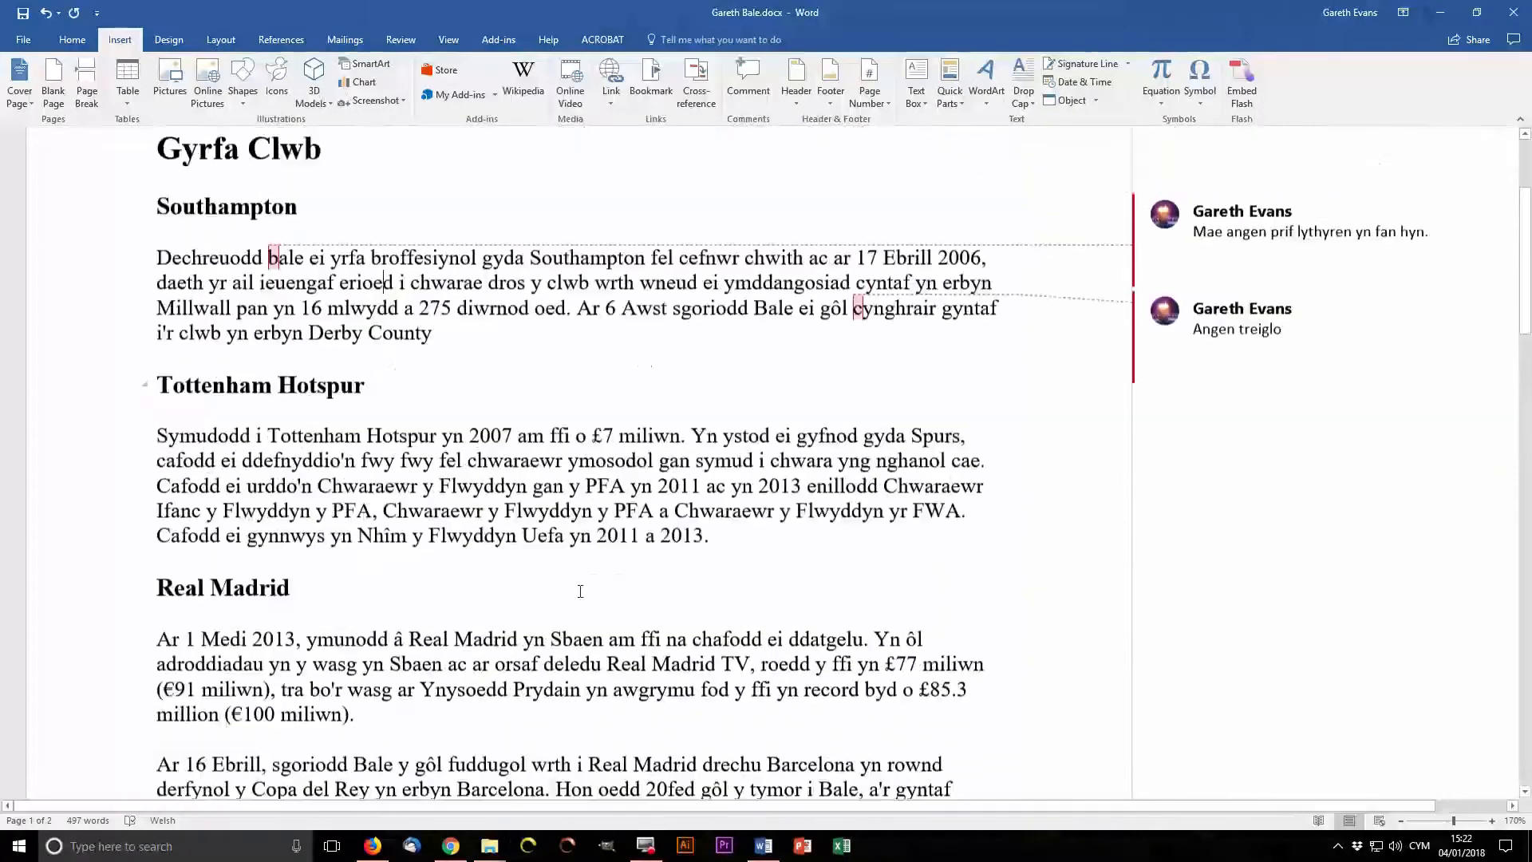
scroll(774, 410, "up", 1)
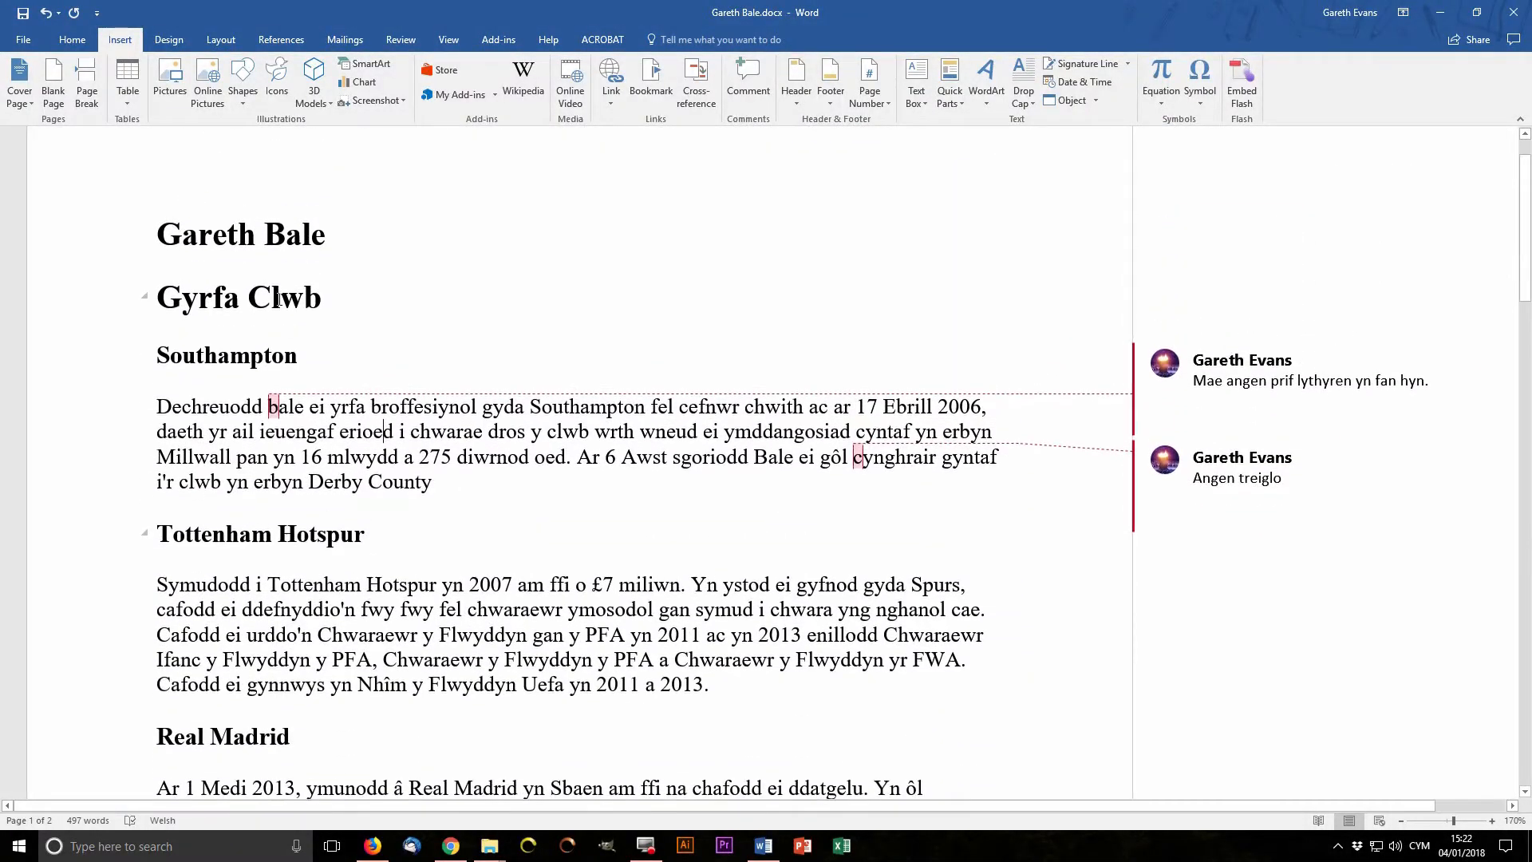
left_click(23, 39)
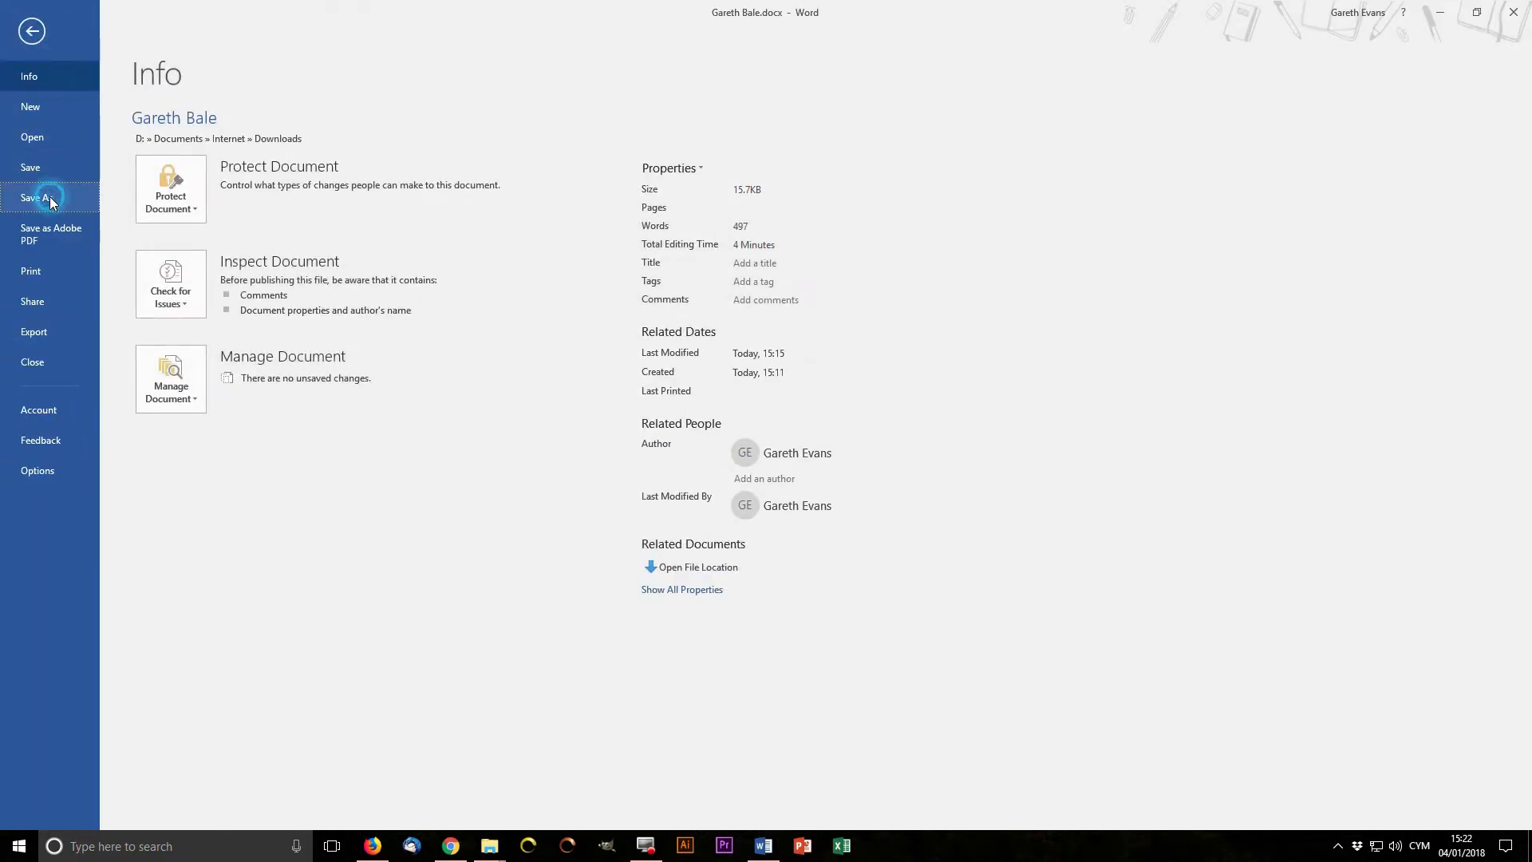
left_click(49, 197)
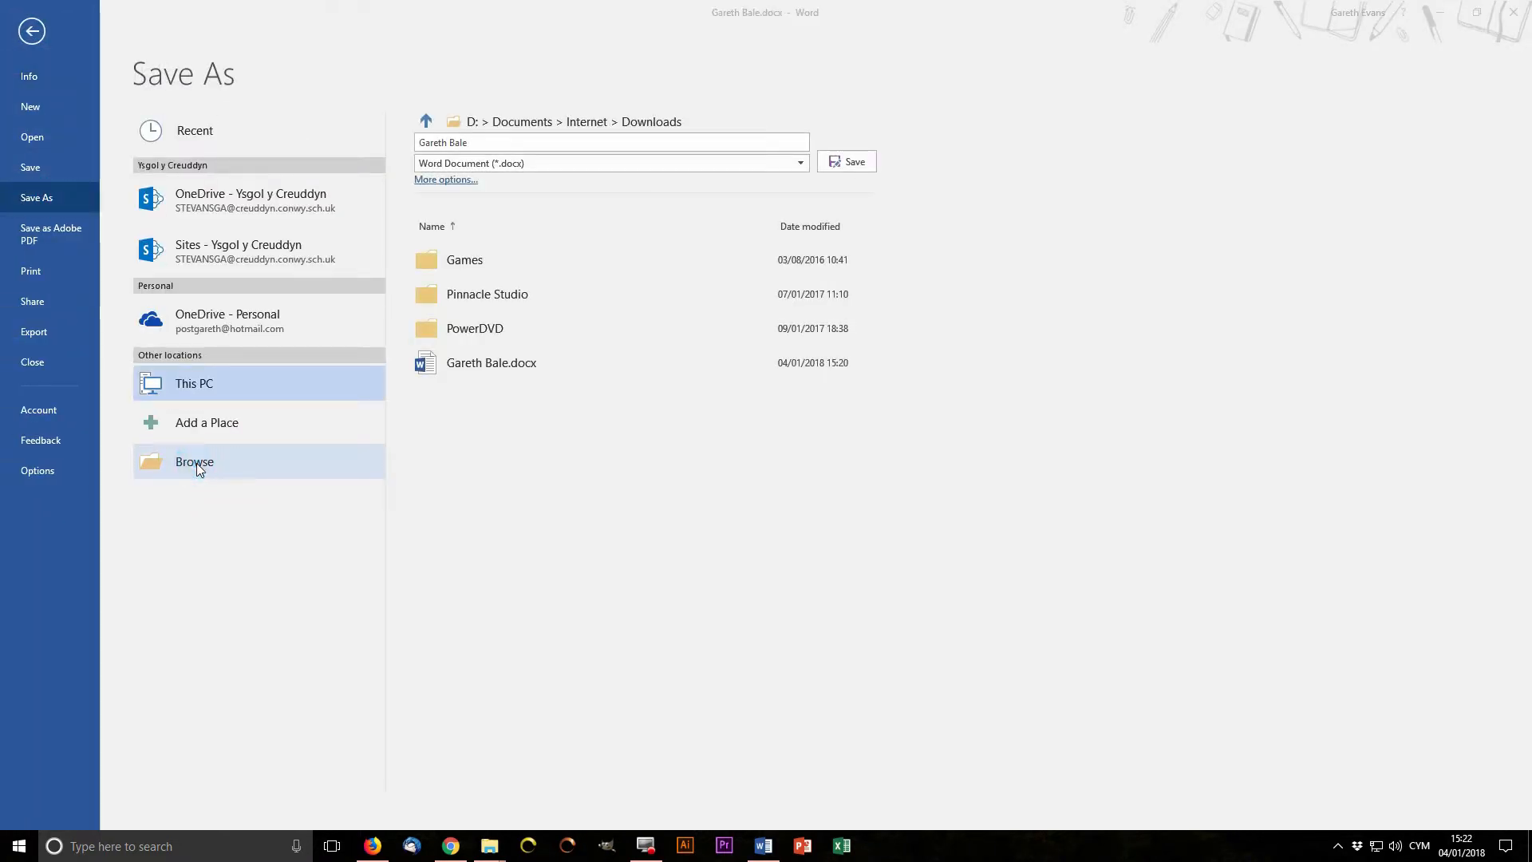
left_click(196, 463)
left_click(64, 164)
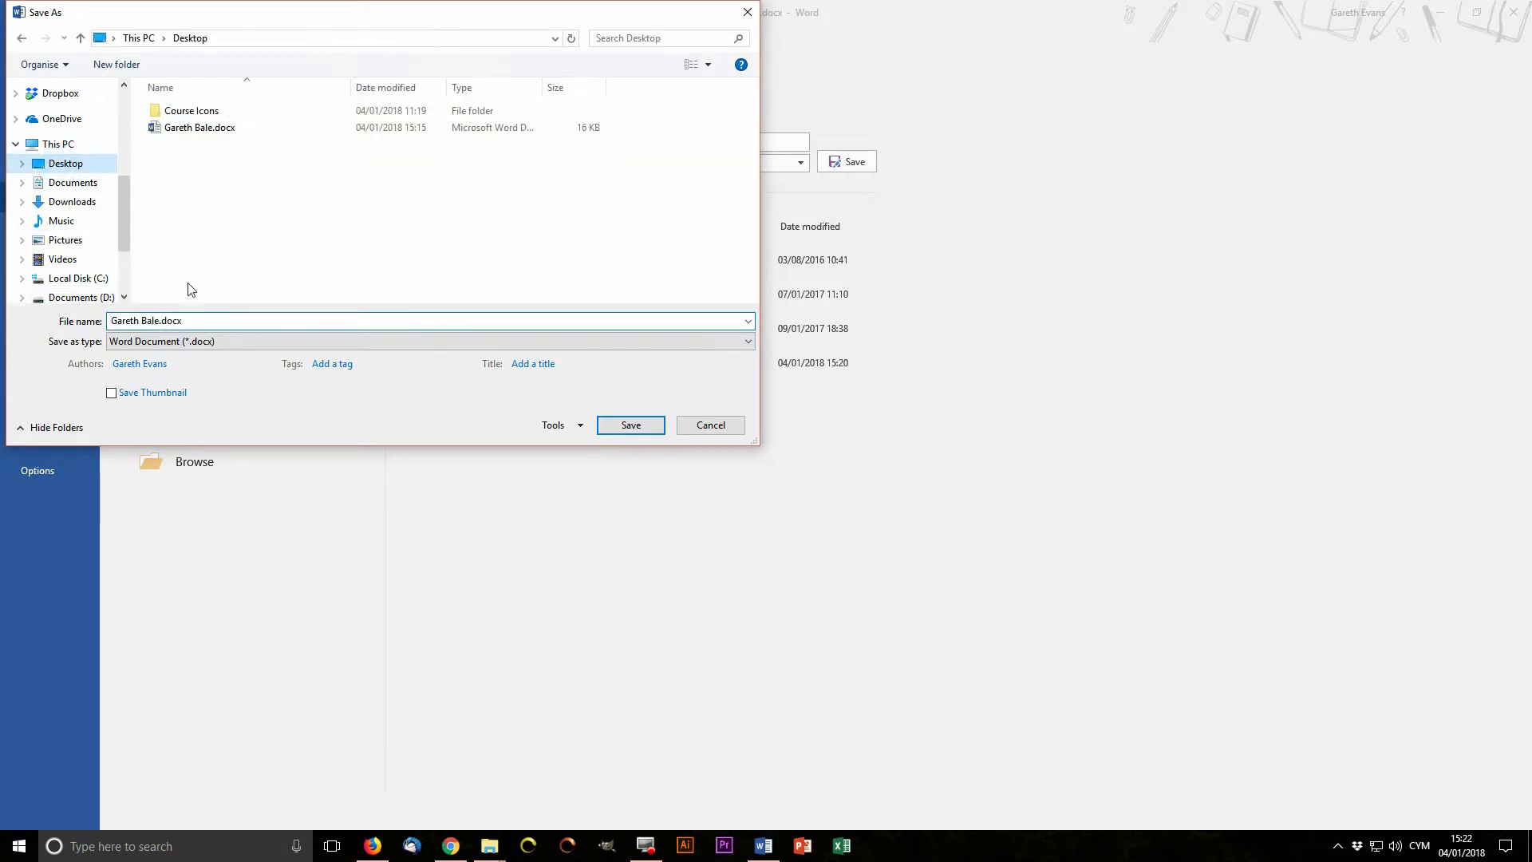
left_click(169, 319)
left_click(154, 320)
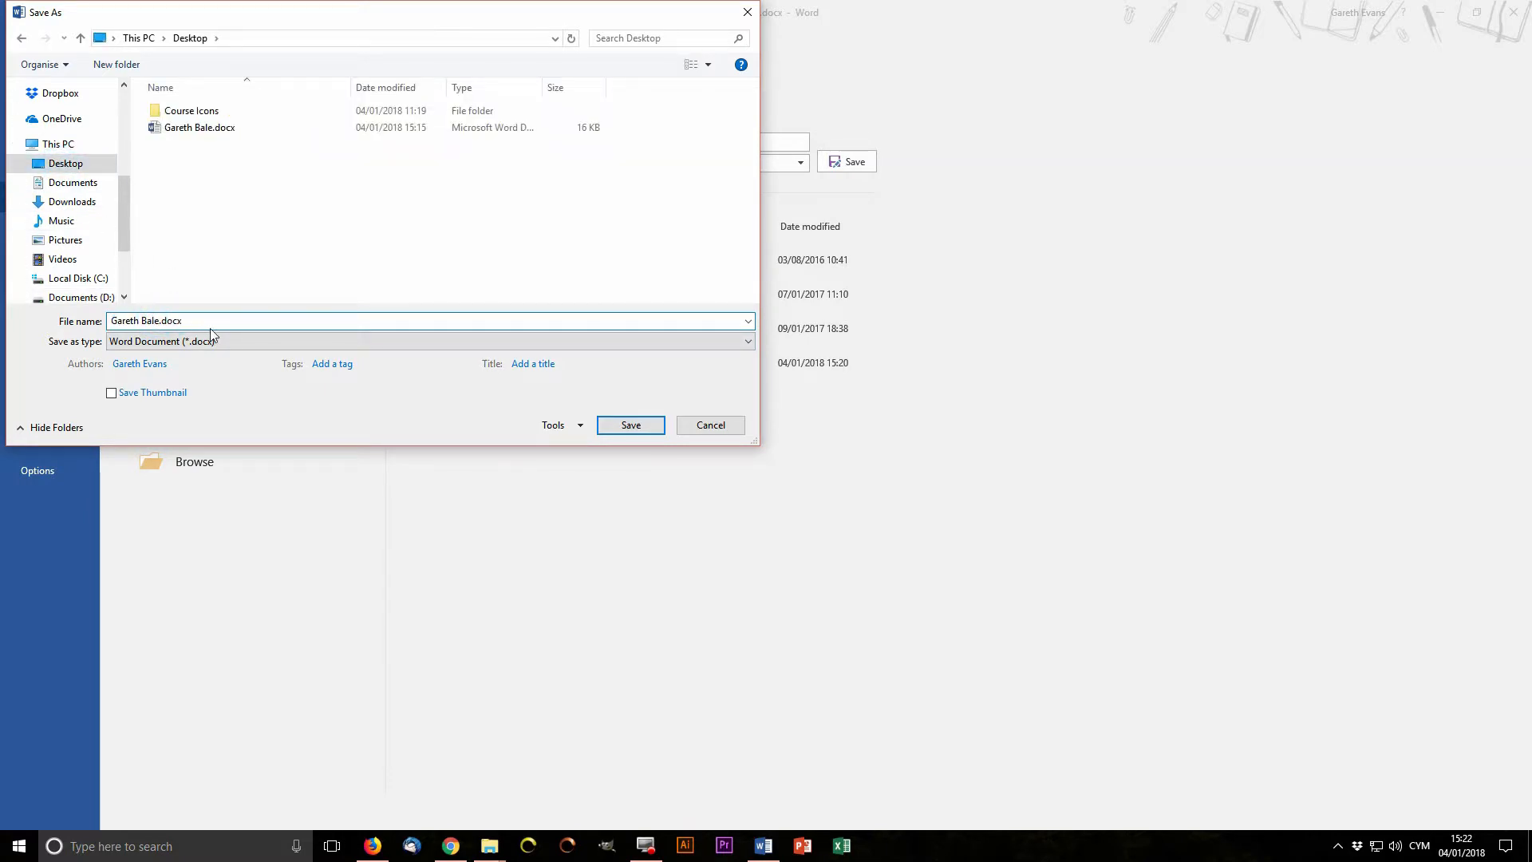
type("Dysgwr 1")
key("Return")
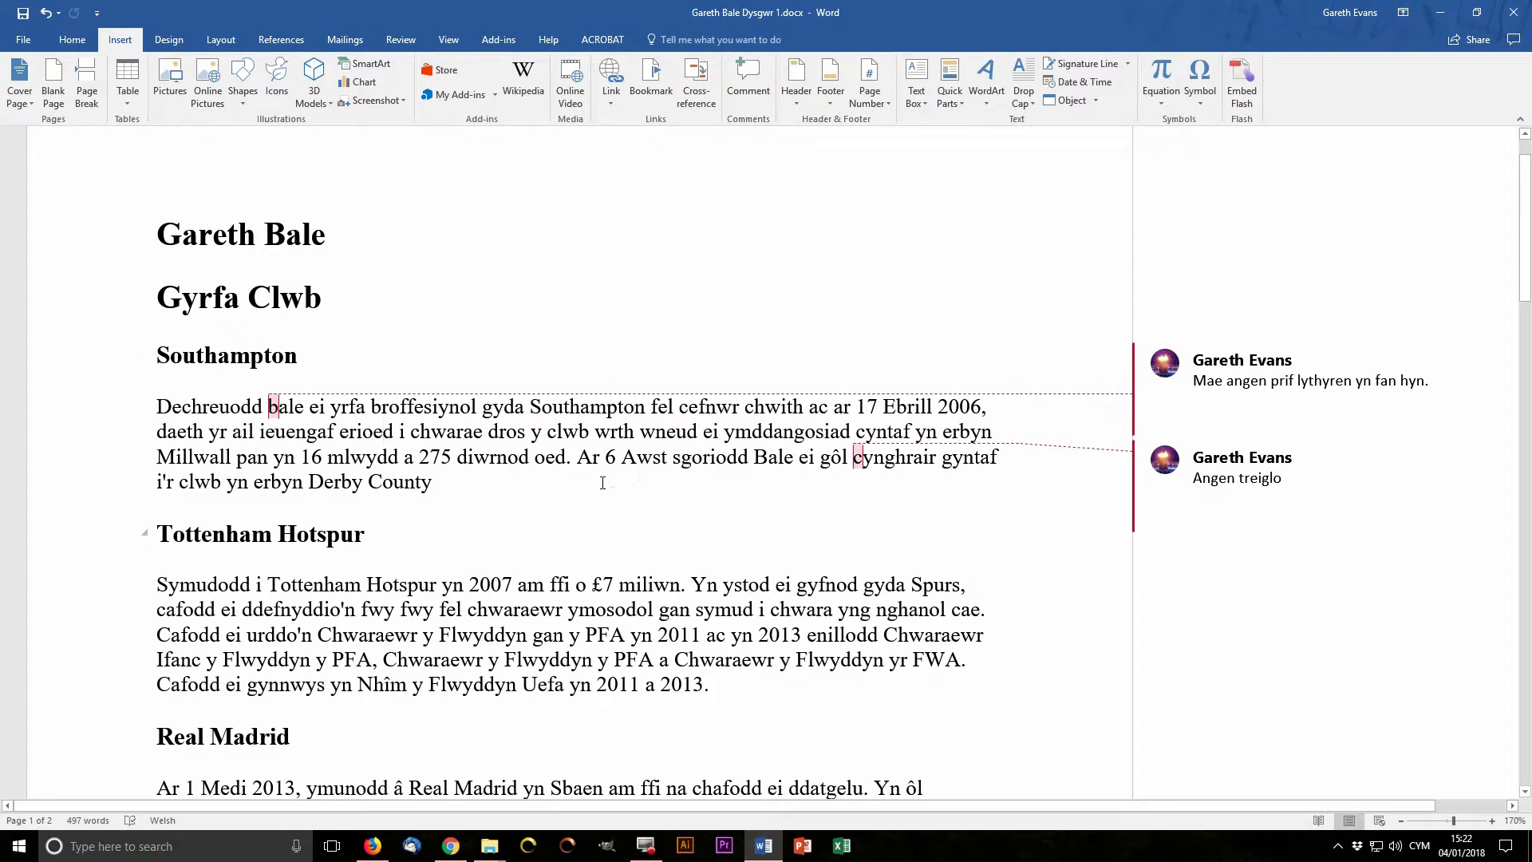
left_click(1511, 14)
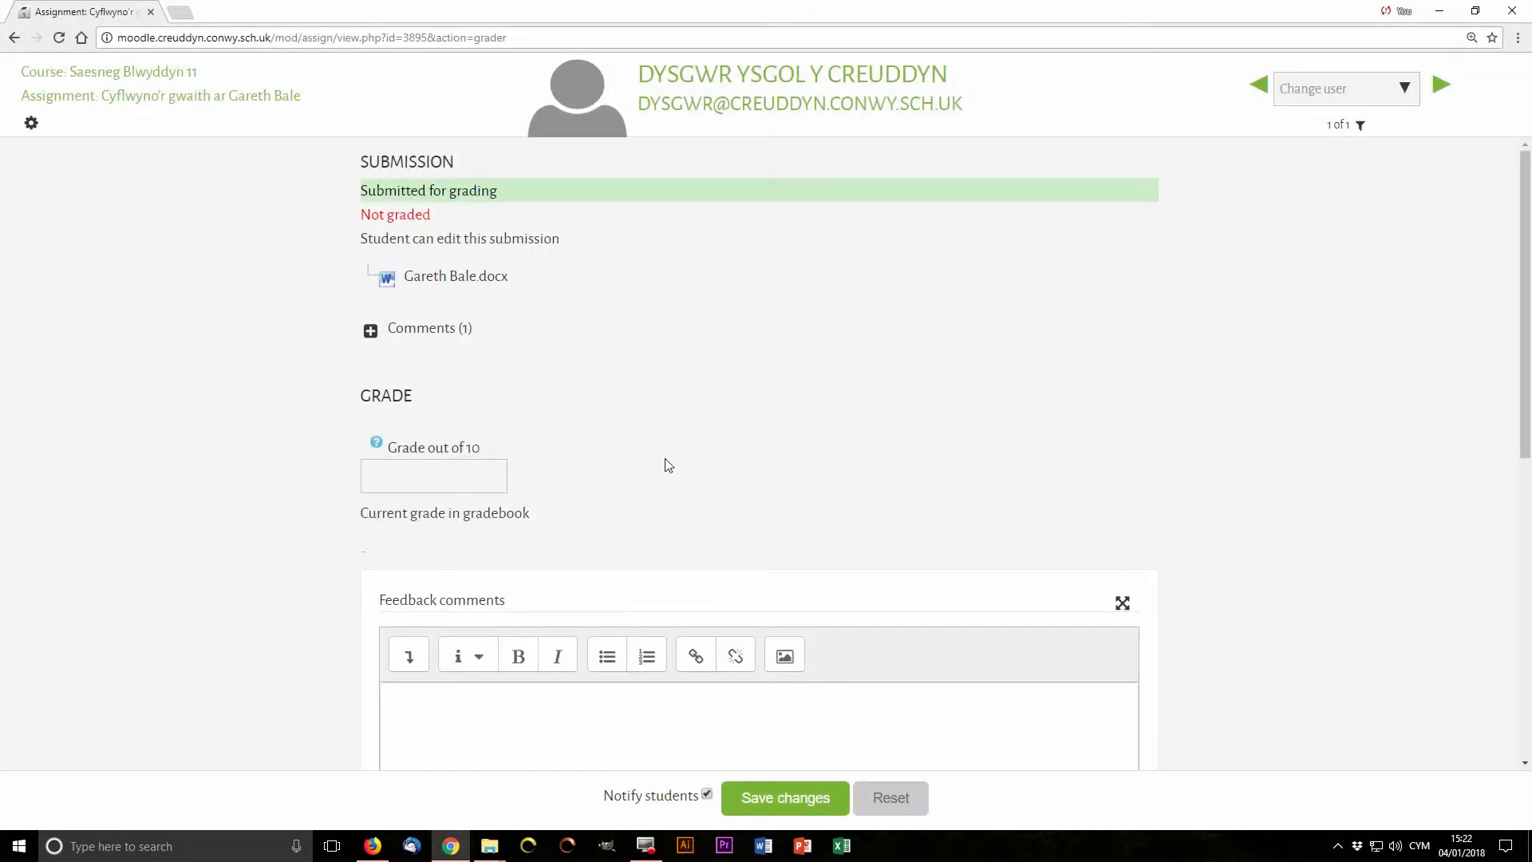
Step: Upload Gareth Bale Dysgwr 1.docx from the Desktop to the submission's feedback files
scroll(669, 465, "down", 4)
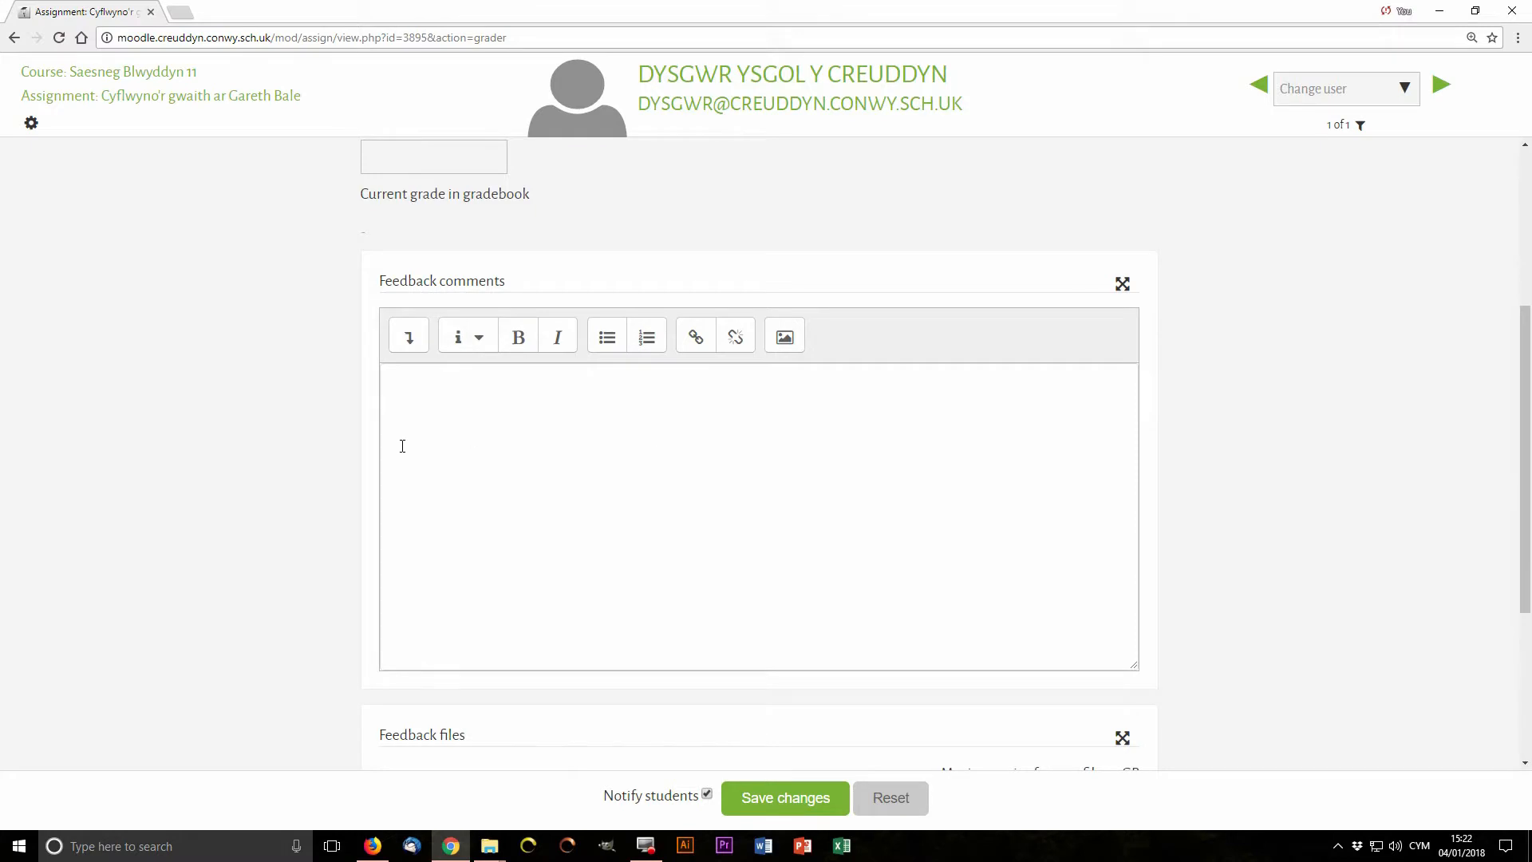
scroll(368, 448, "down", 4)
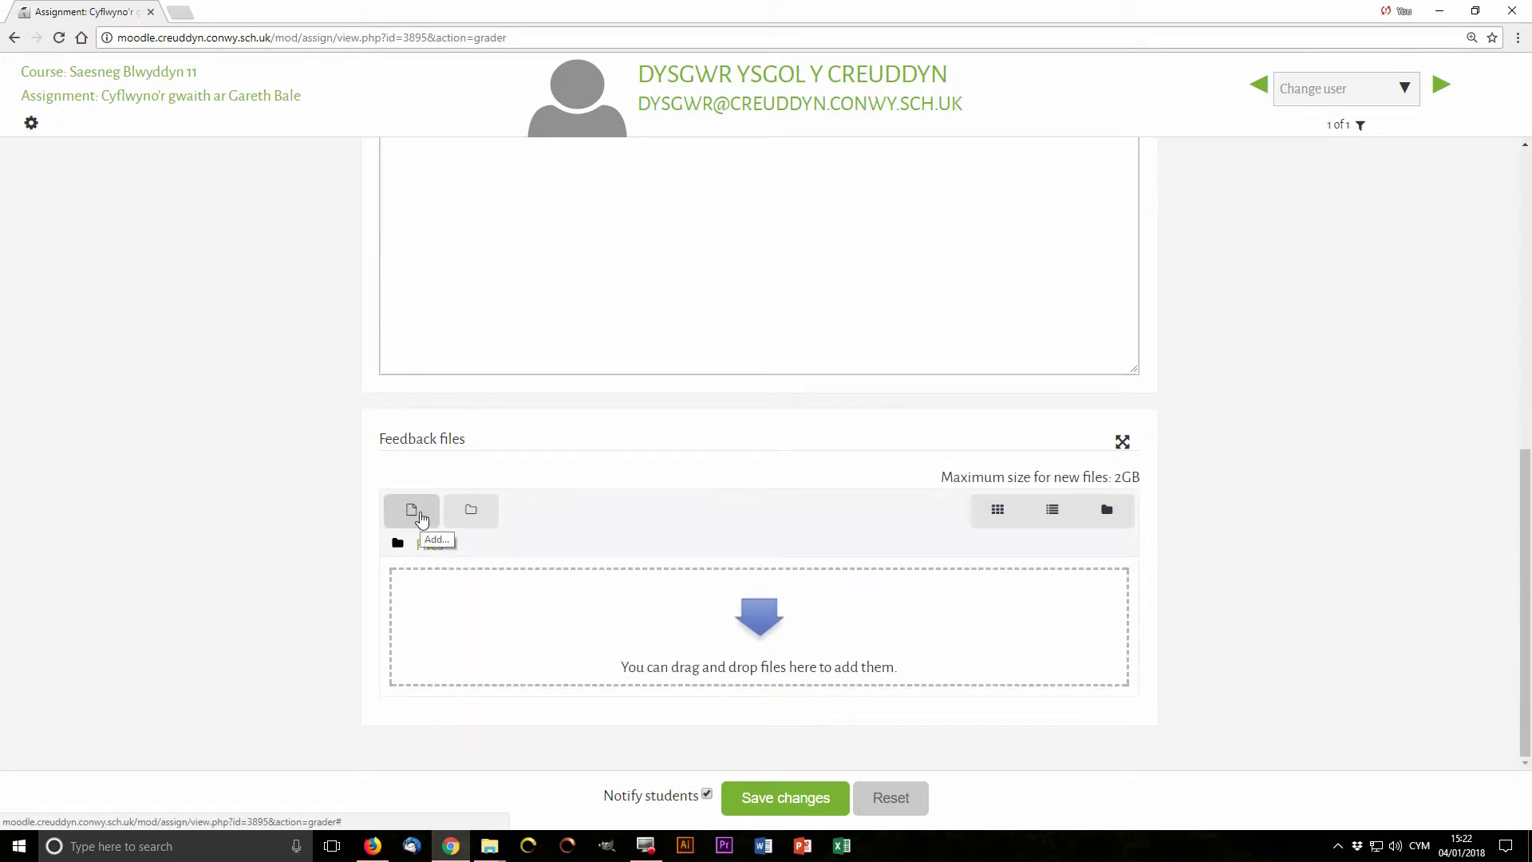
left_click(421, 519)
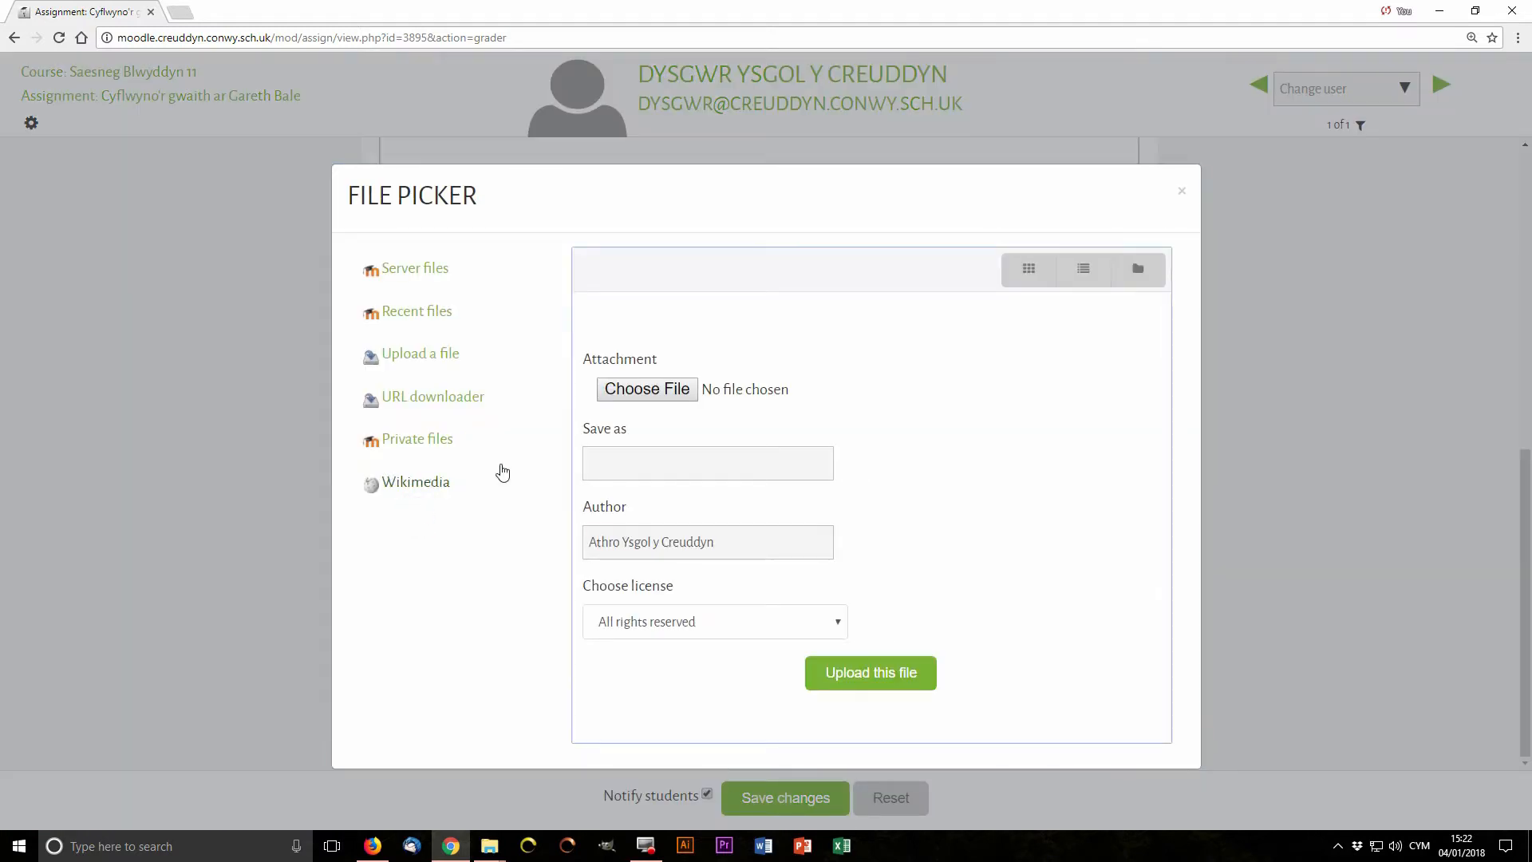
left_click(630, 389)
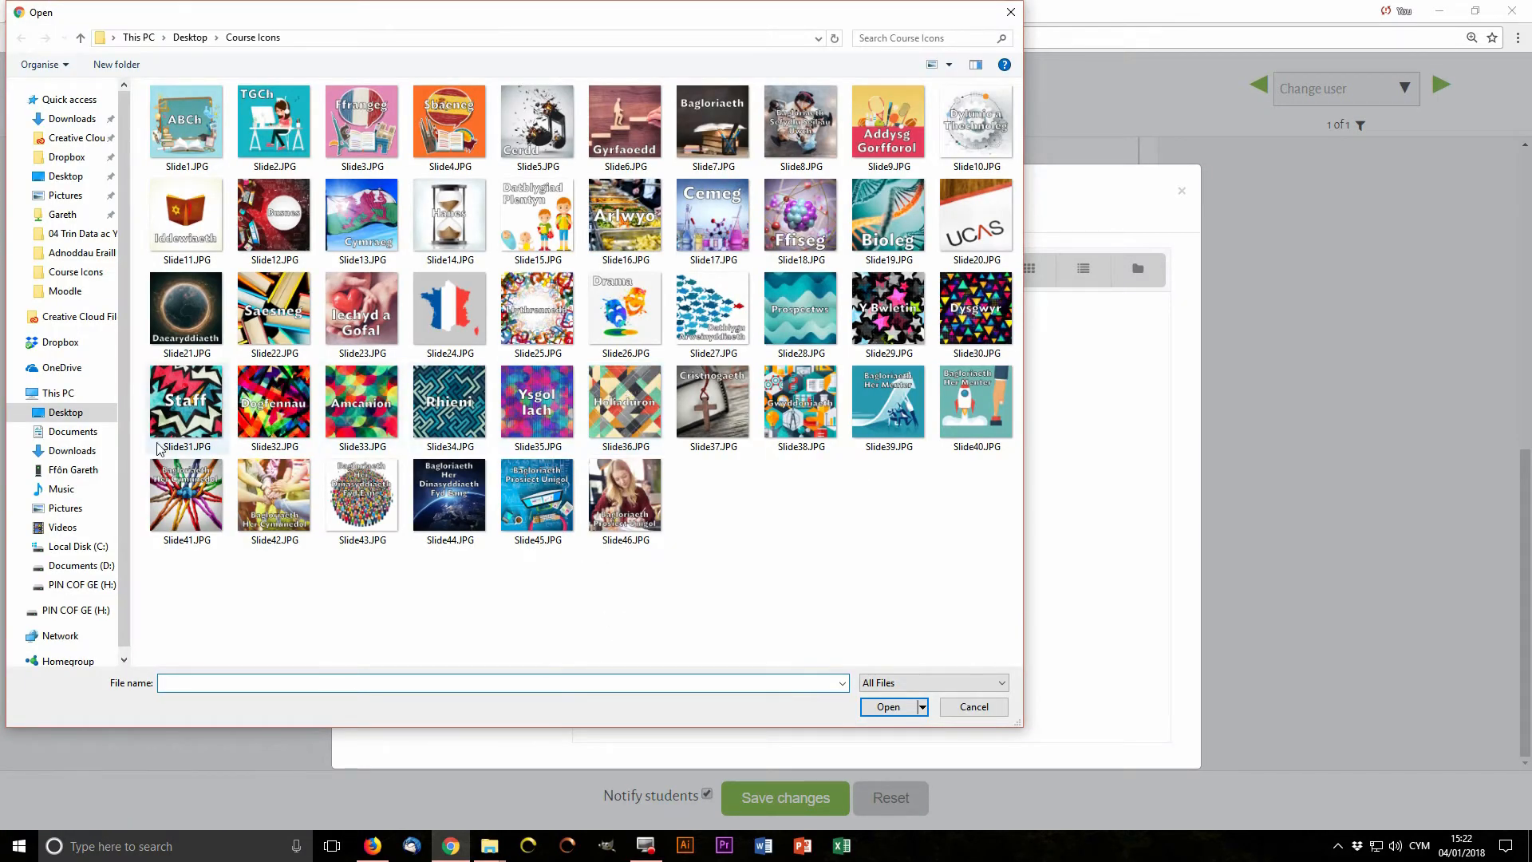
left_click(67, 415)
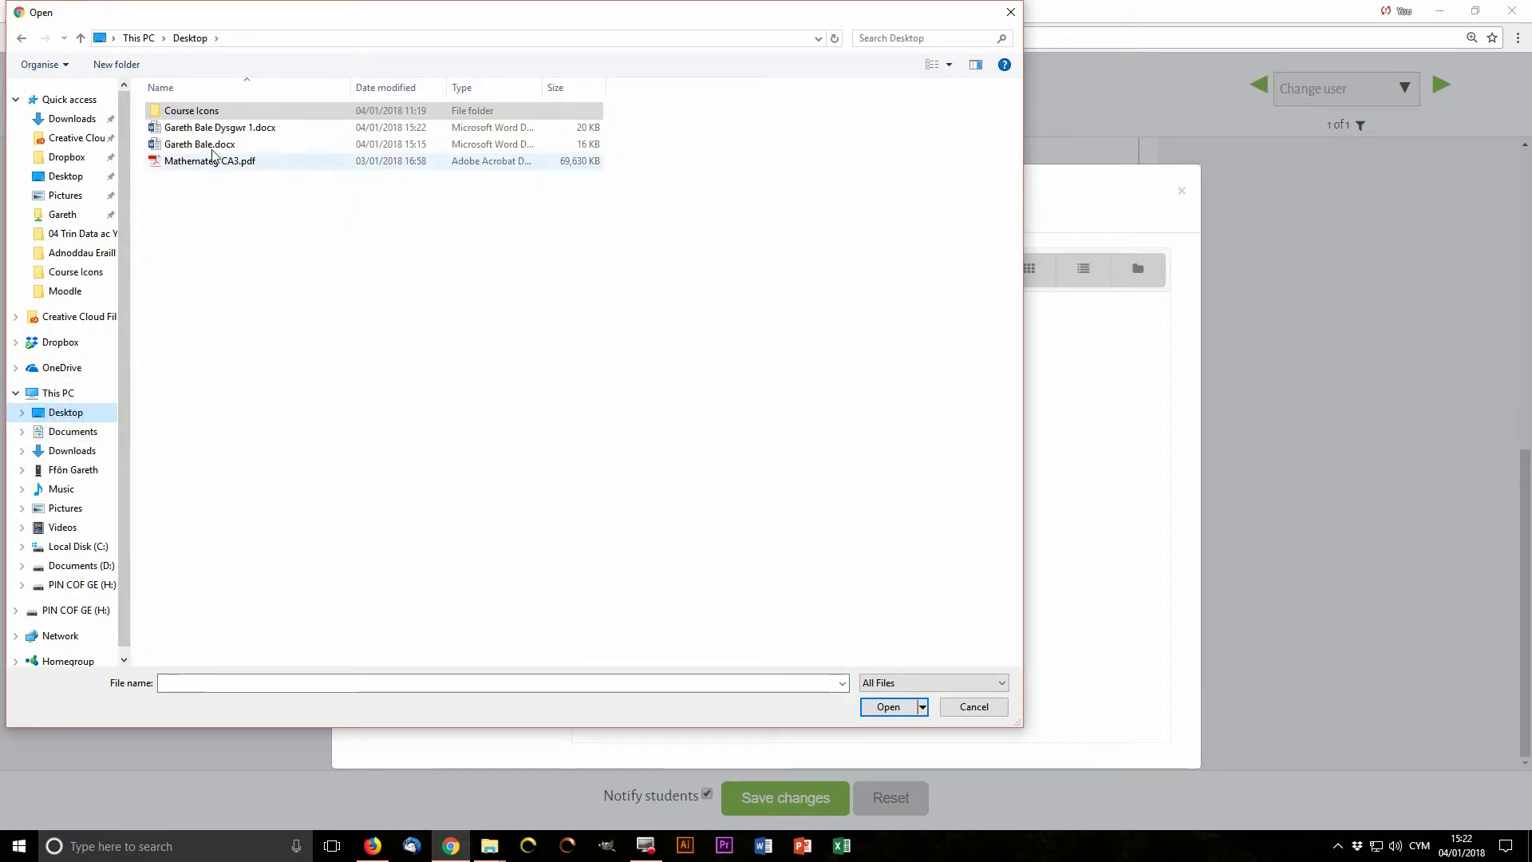
double_click(229, 128)
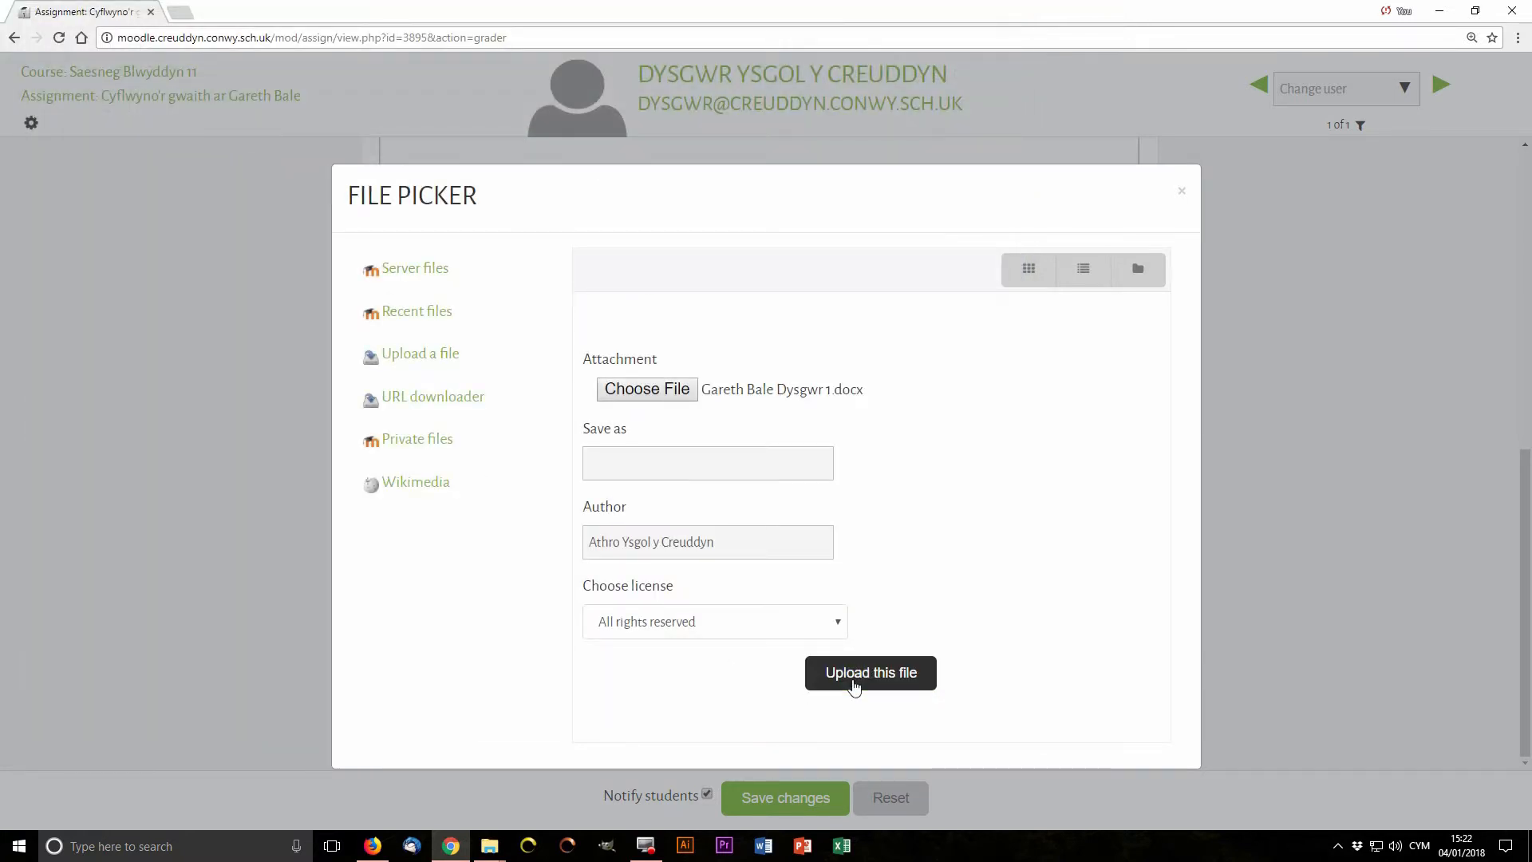
left_click(866, 672)
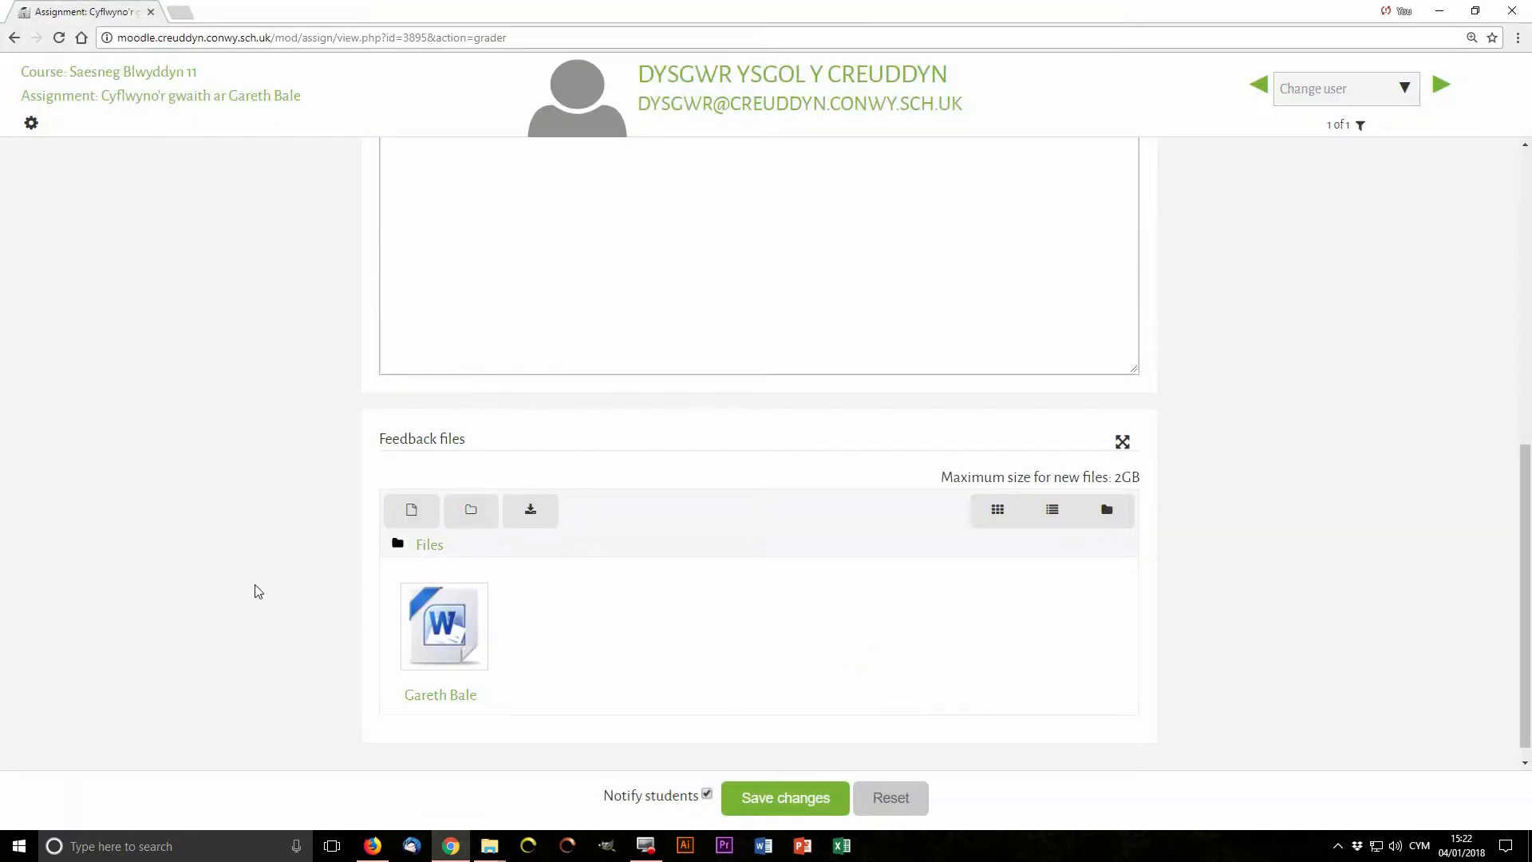
Step: Grade the submission 8 out of 10, save the changes and dismiss the confirmation
scroll(269, 582, "down", 1)
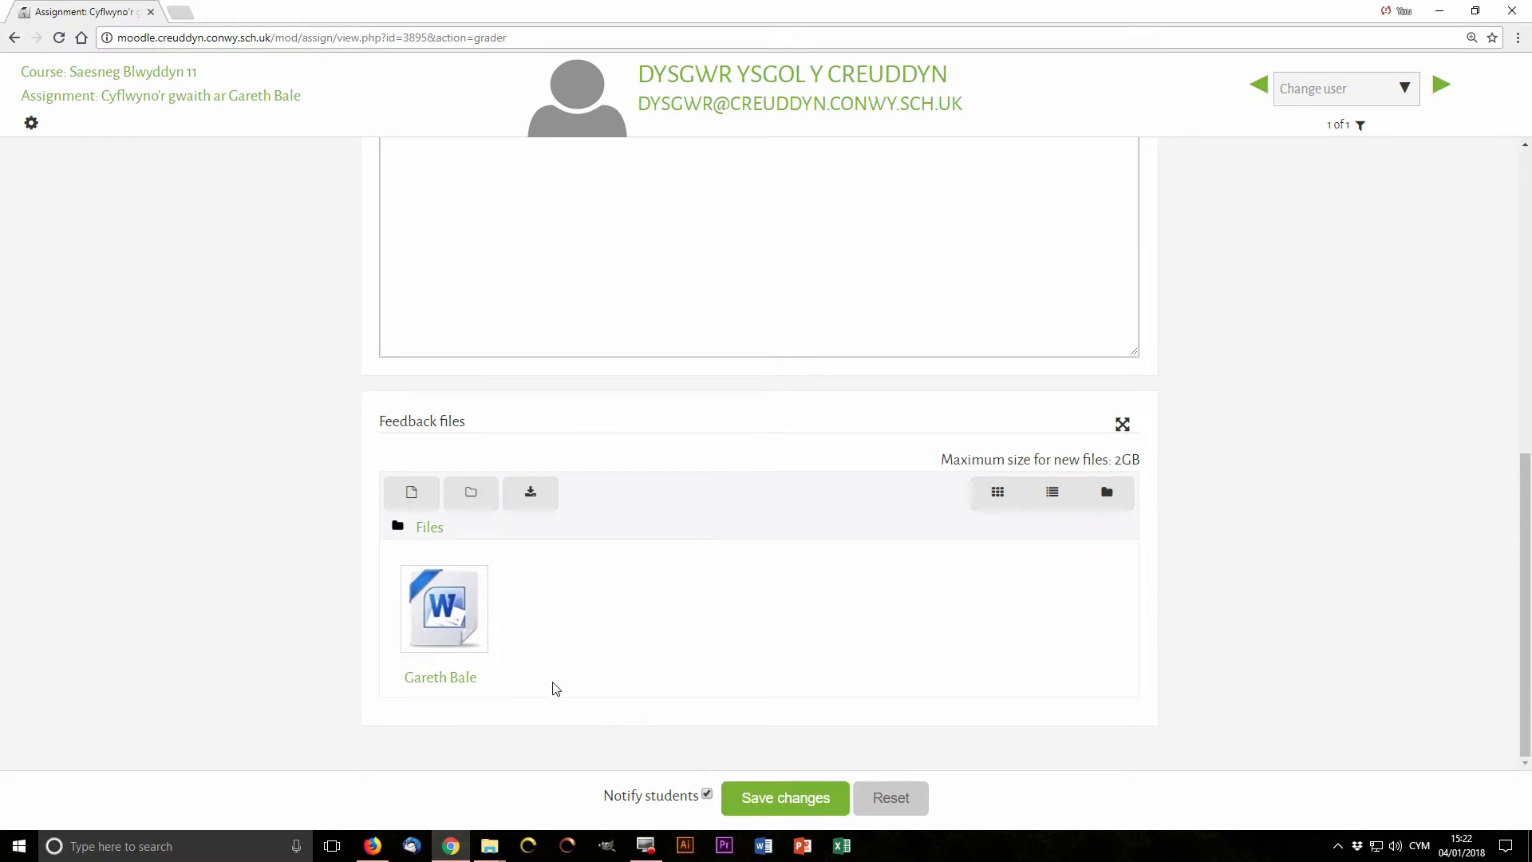
scroll(515, 685, "up", 5)
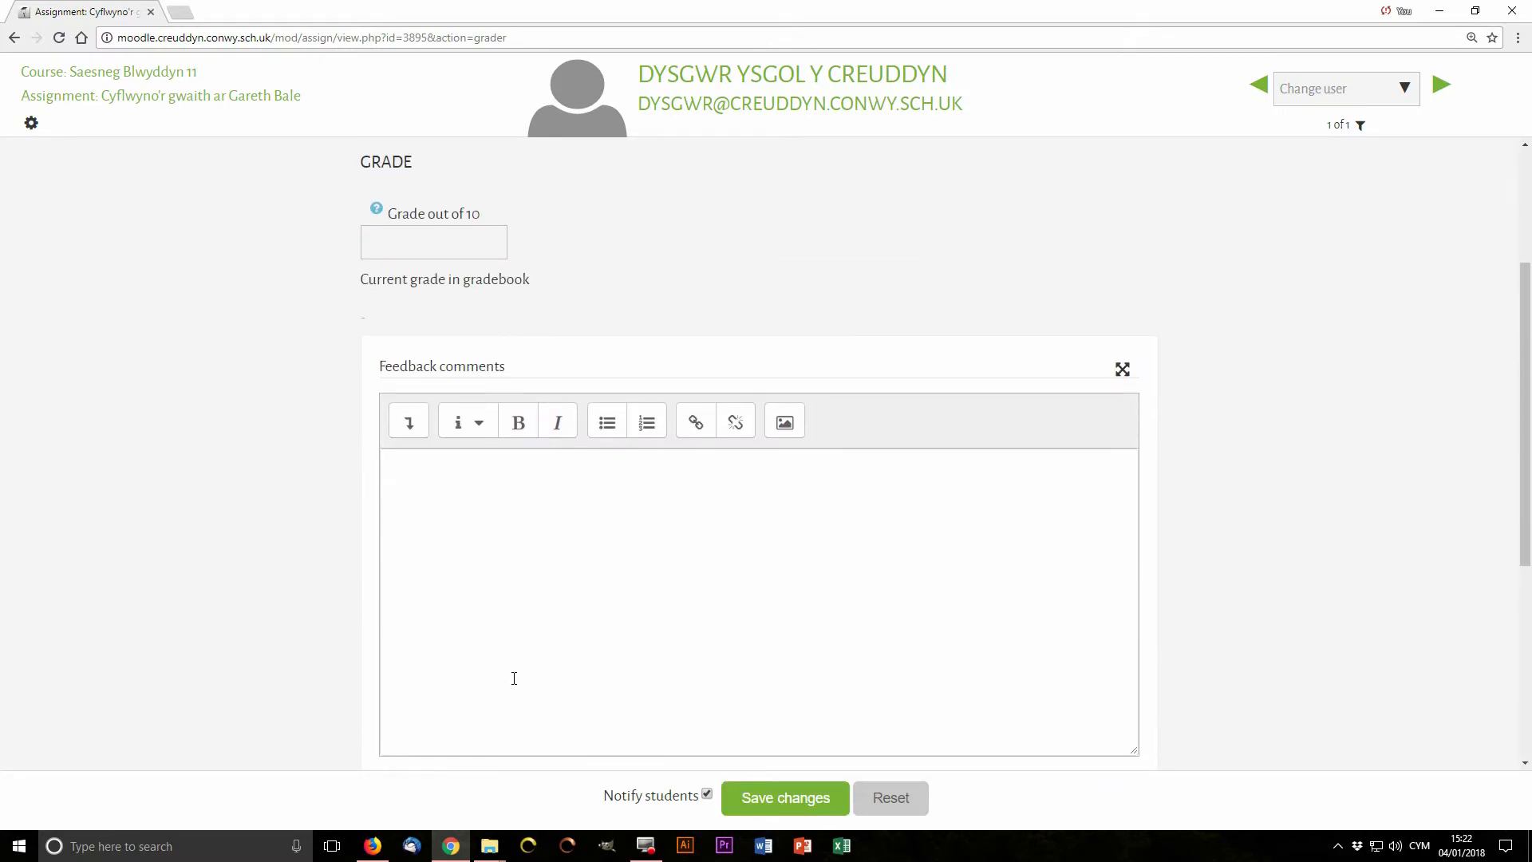
left_click(397, 246)
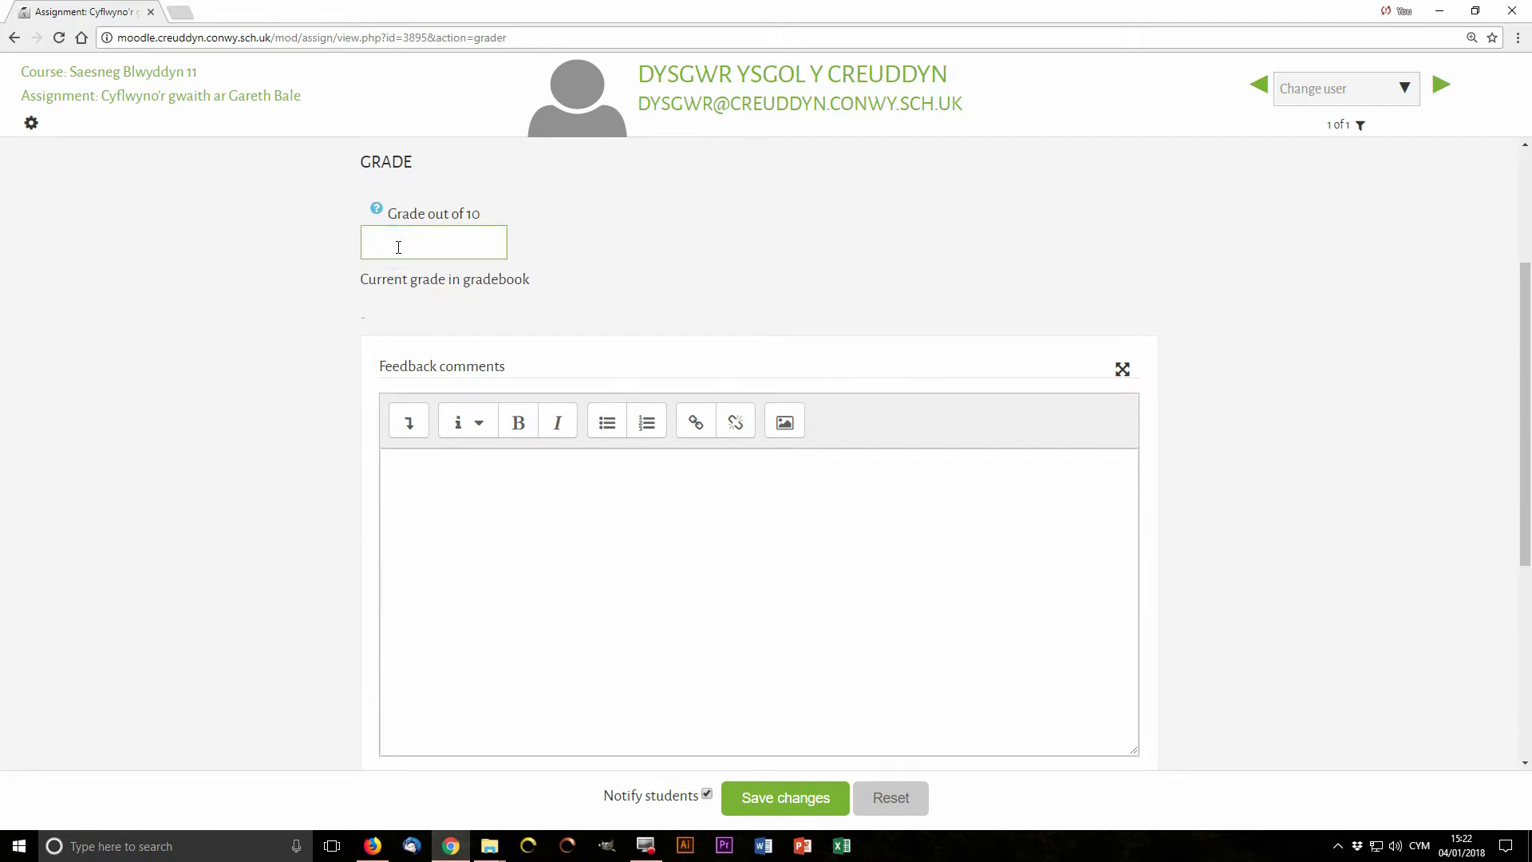
type("8")
scroll(348, 554, "down", 5)
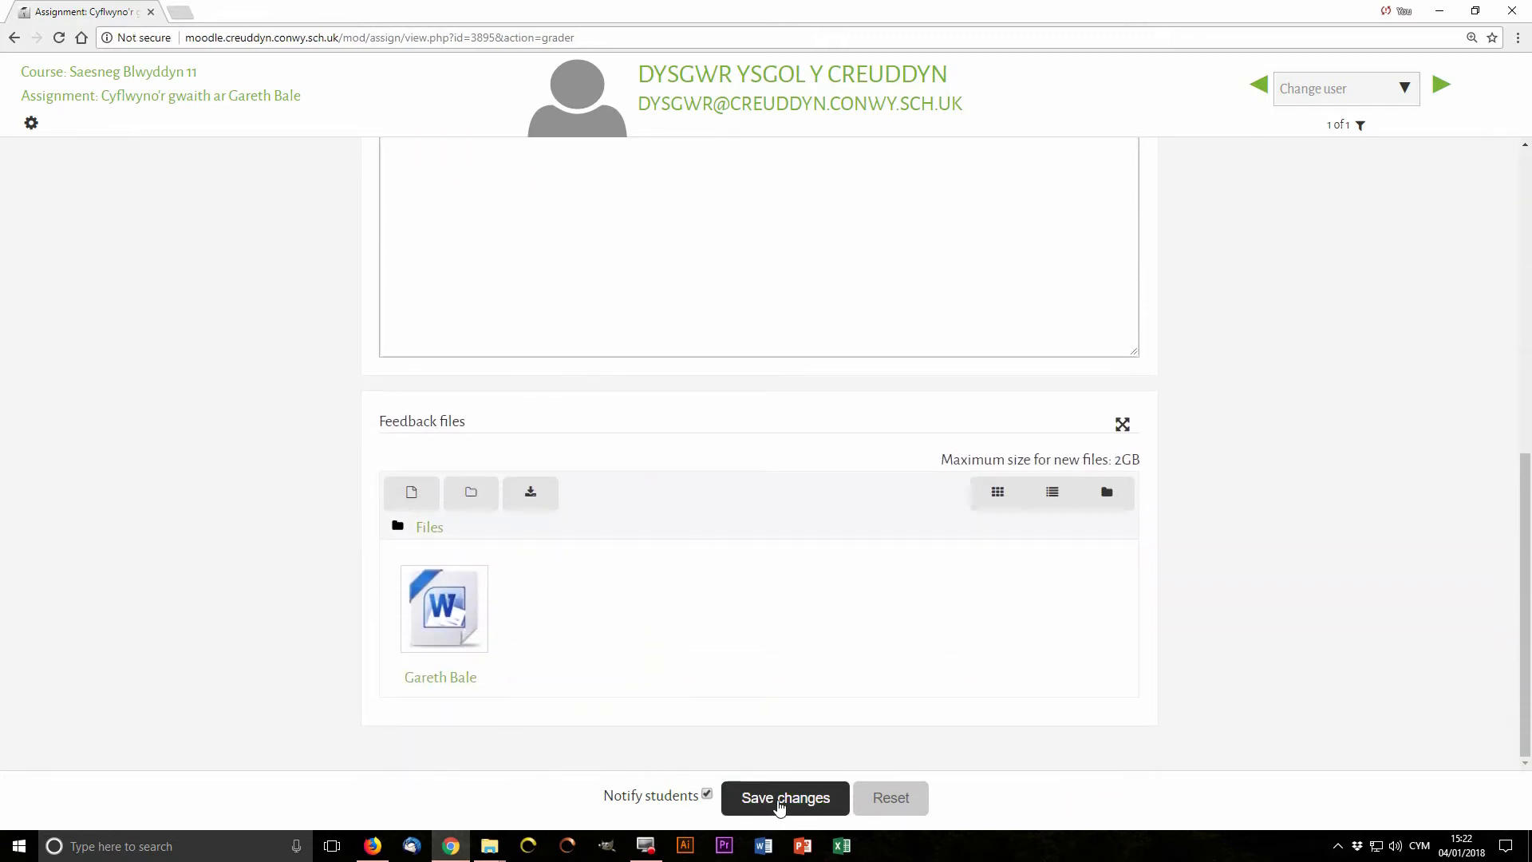
left_click(779, 806)
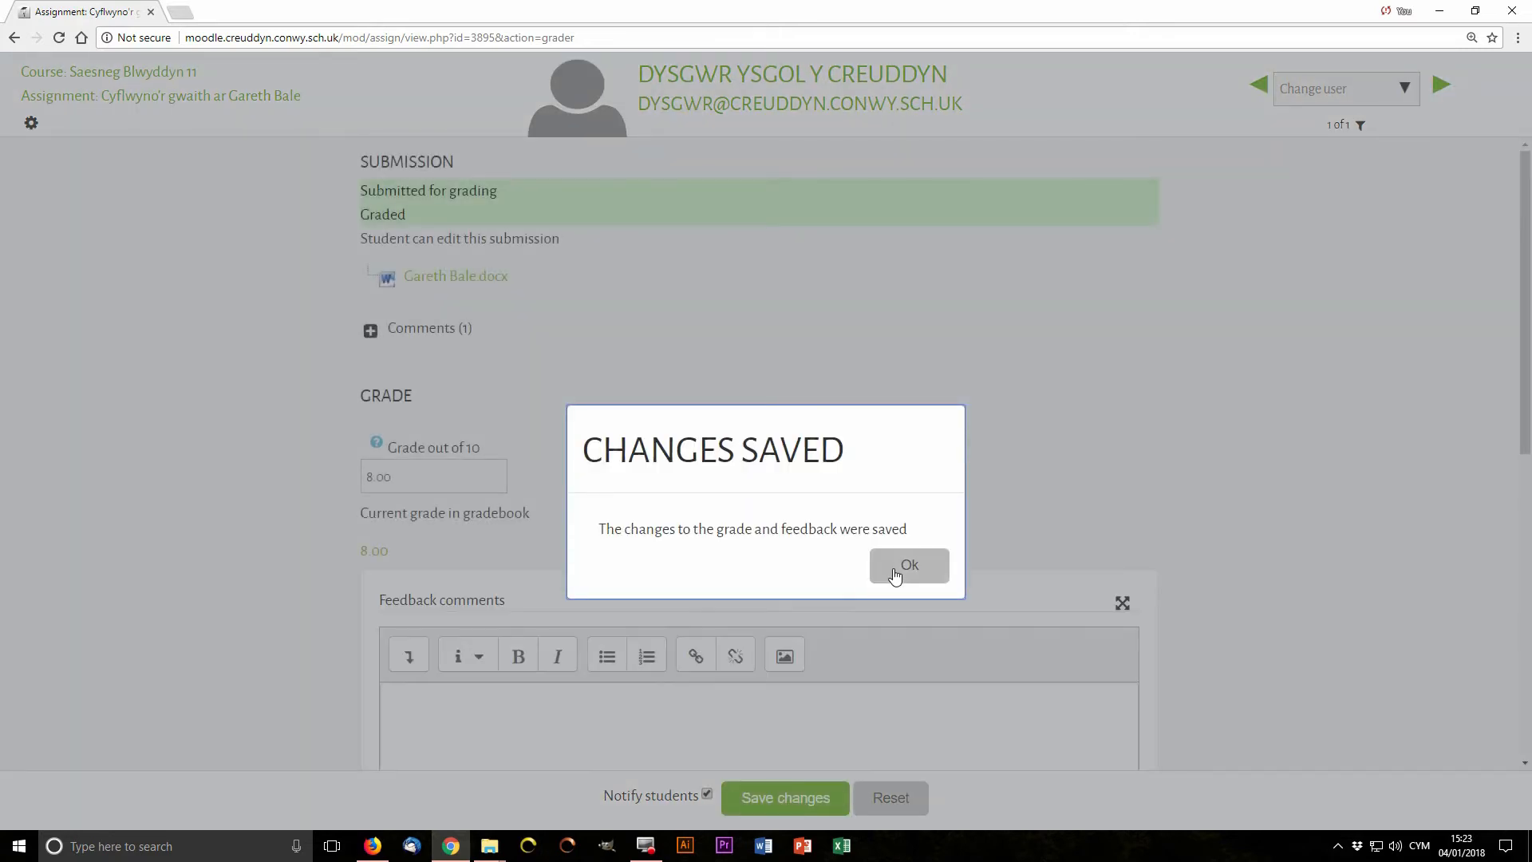
left_click(895, 568)
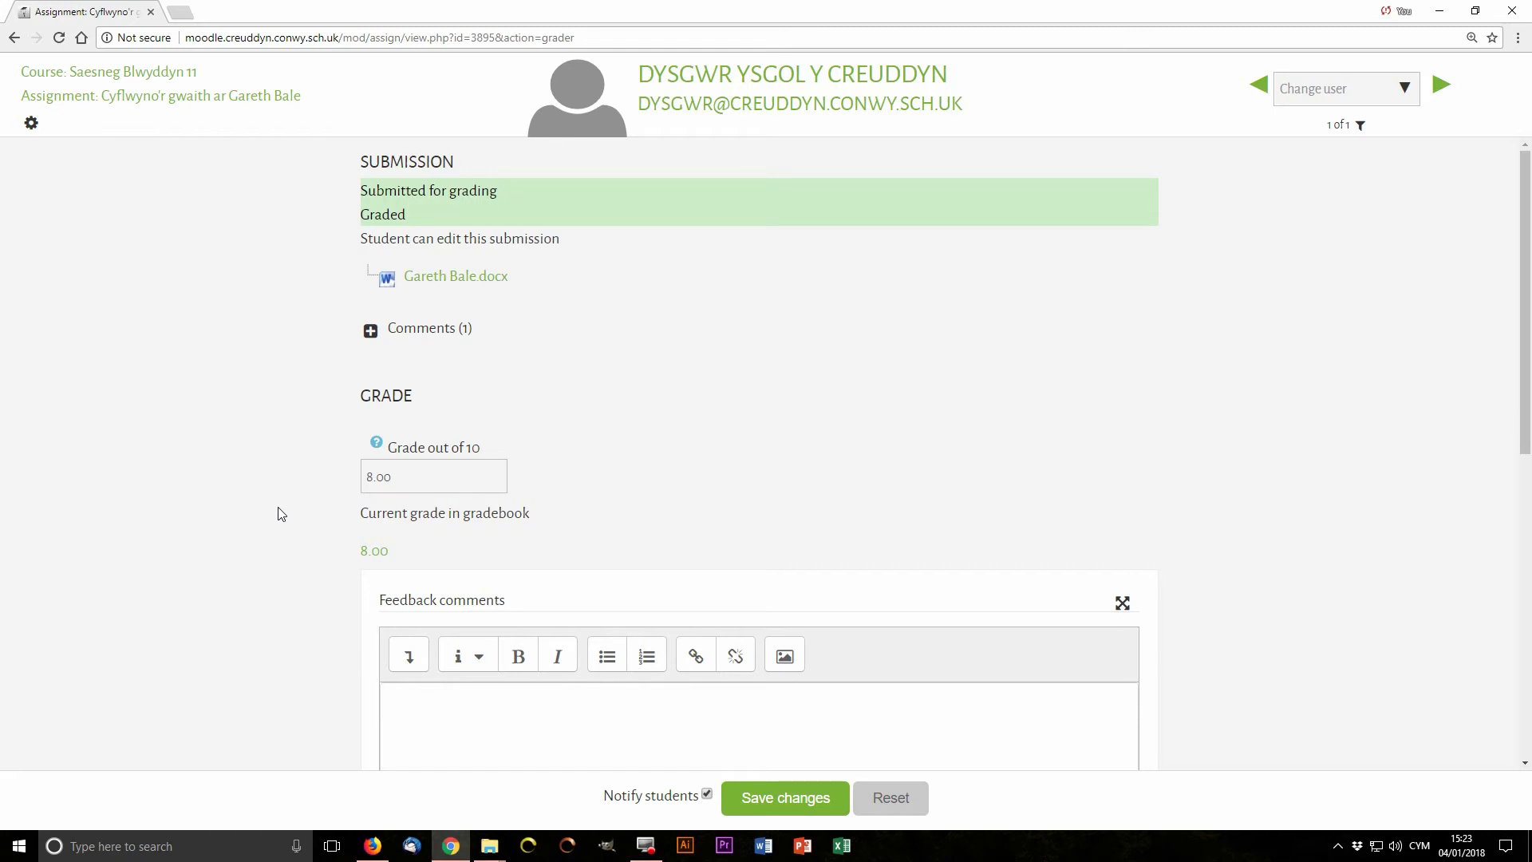
Step: Review the saved feedback file, the feedback comments area and the grade on the grading page
scroll(295, 530, "down", 8)
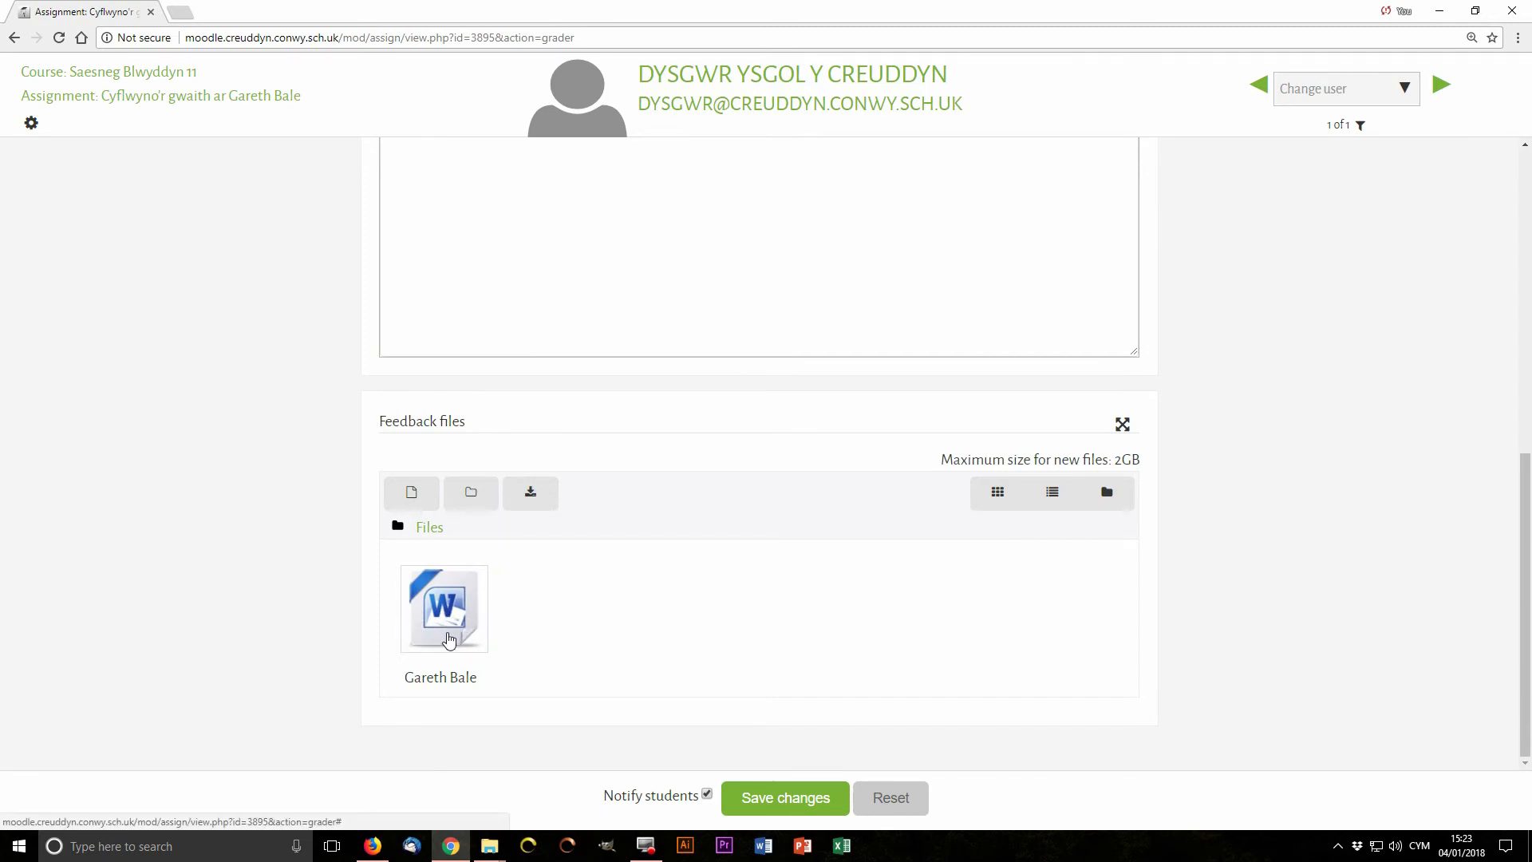
scroll(322, 615, "up", 3)
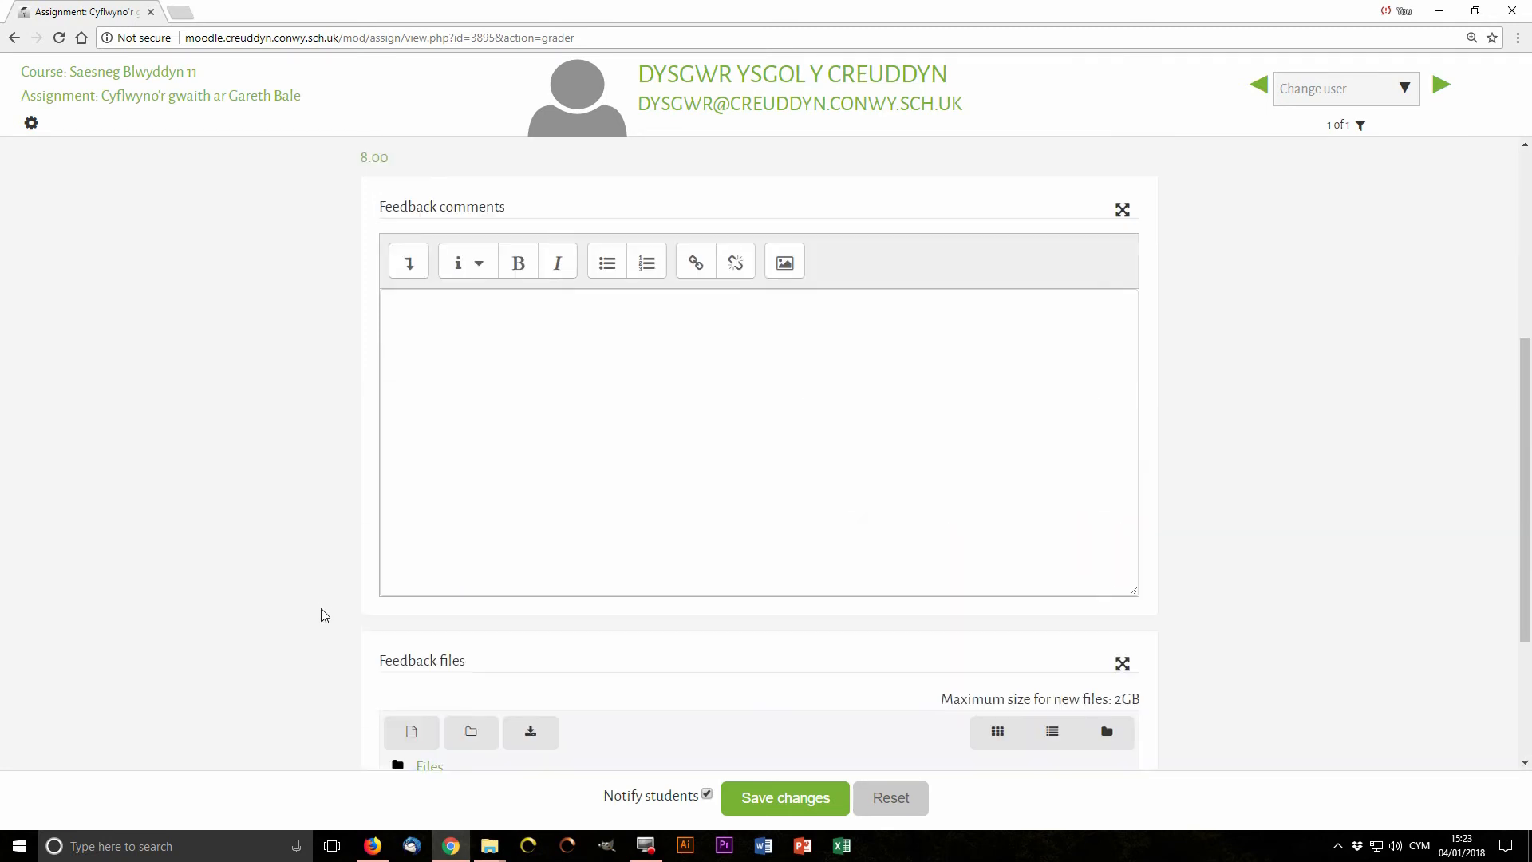
scroll(547, 501, "up", 1)
left_click(452, 469)
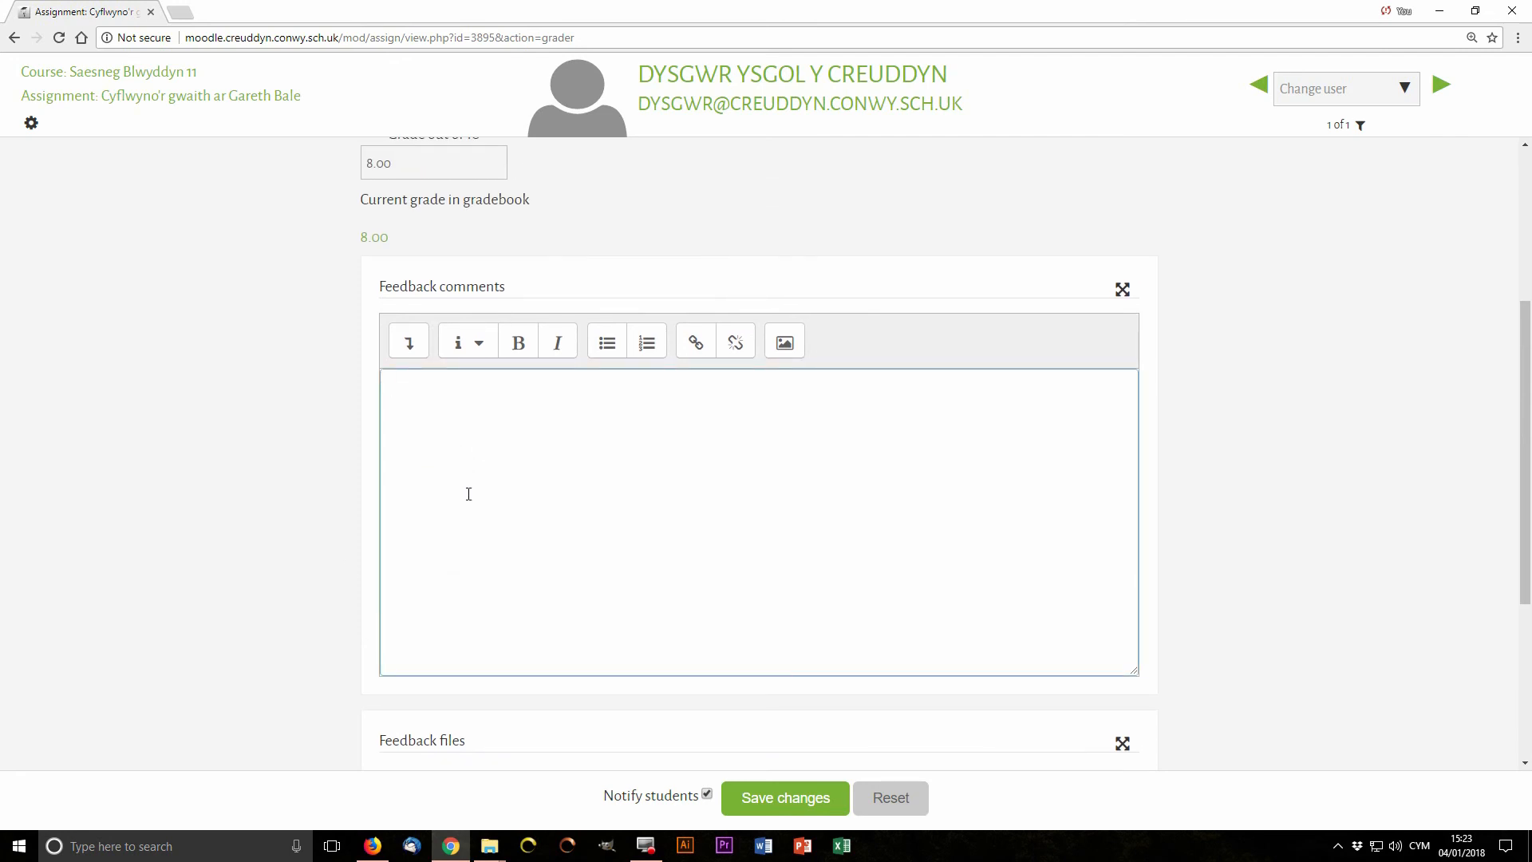
scroll(344, 556, "up", 3)
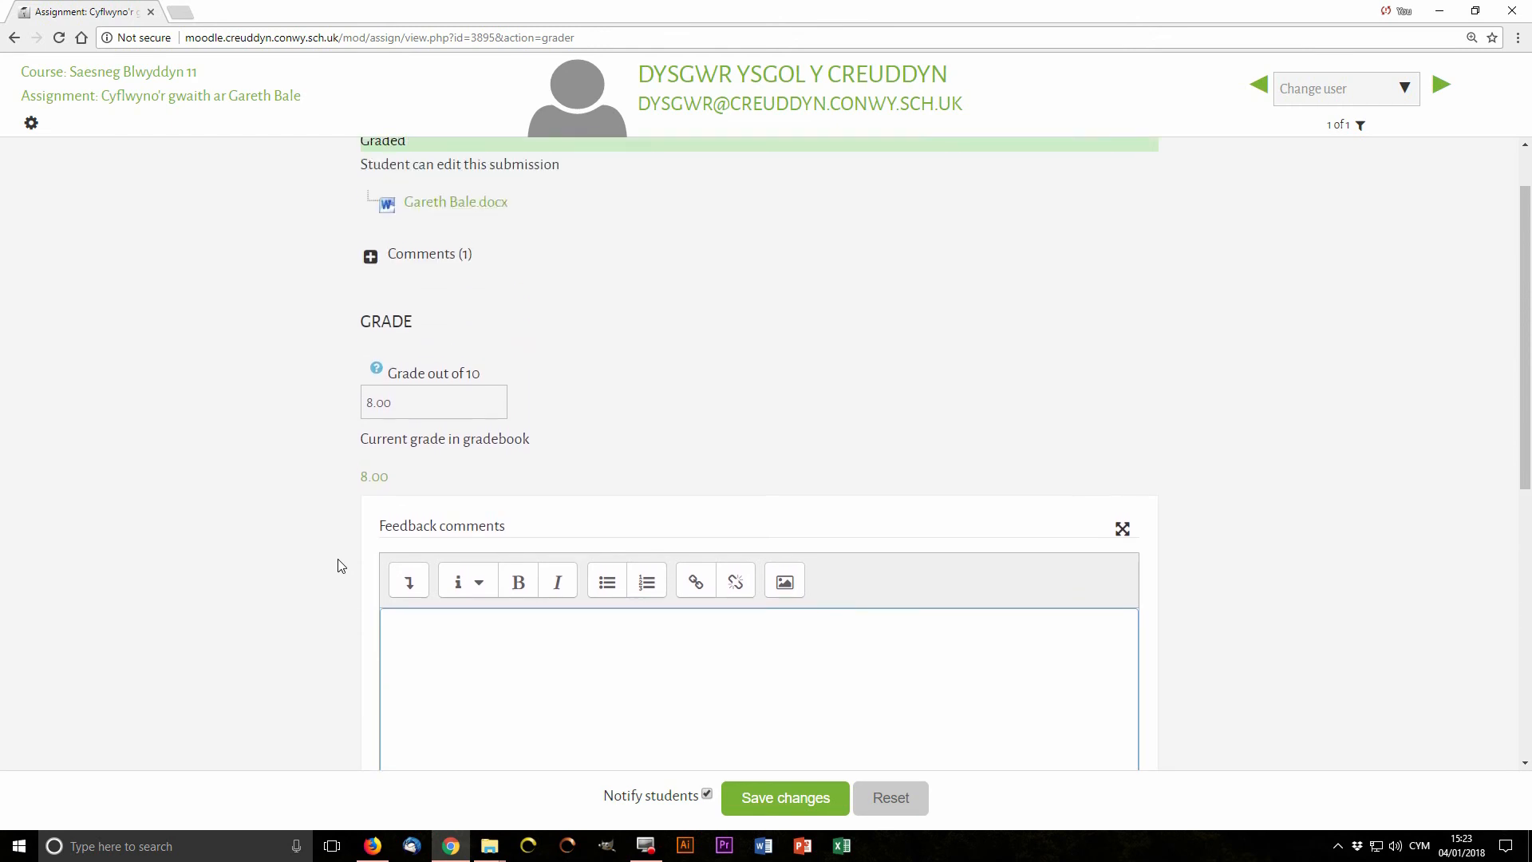